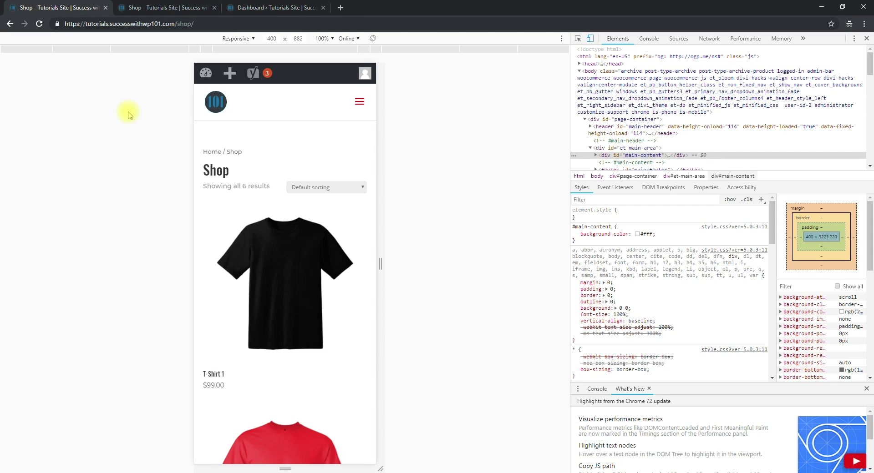
# - View the shop page's desktop layout, then compare the responsive mobile previews of the two shop tabs at 400 pixels wide
pyautogui.click(866, 39)
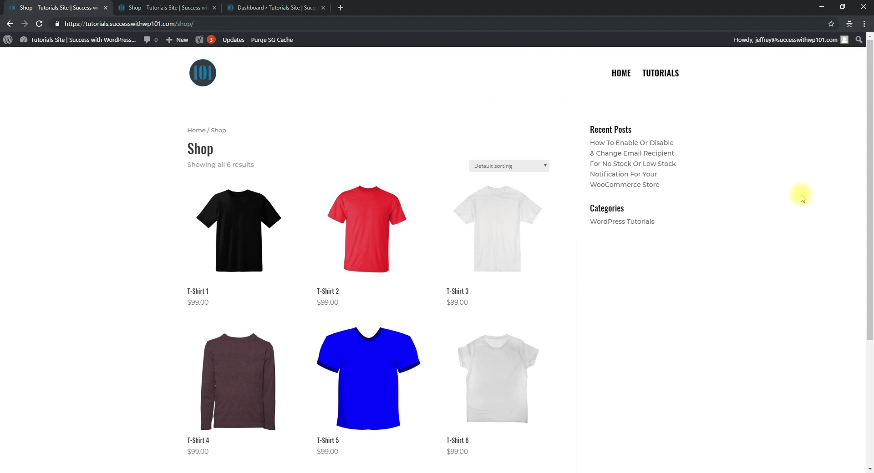
pyautogui.rightClick(779, 230)
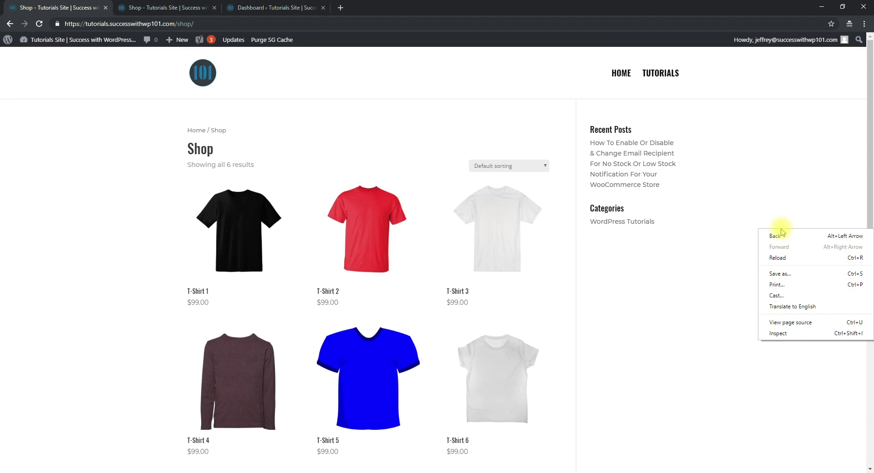
pyautogui.click(802, 334)
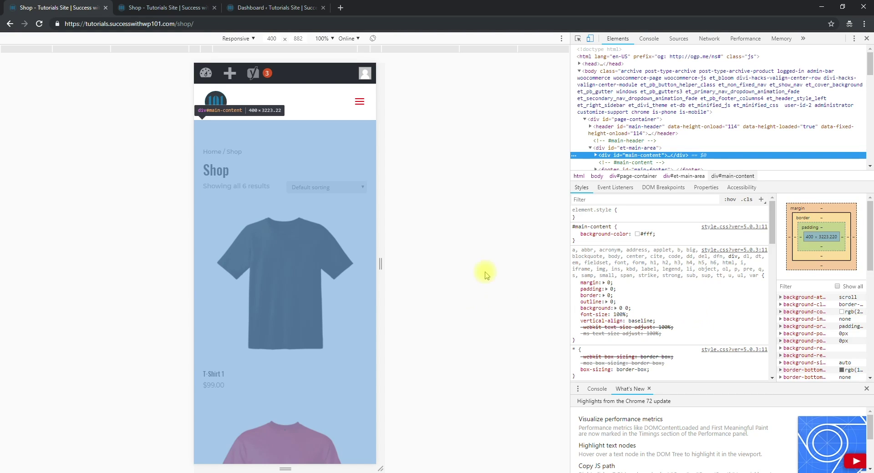
pyautogui.click(462, 137)
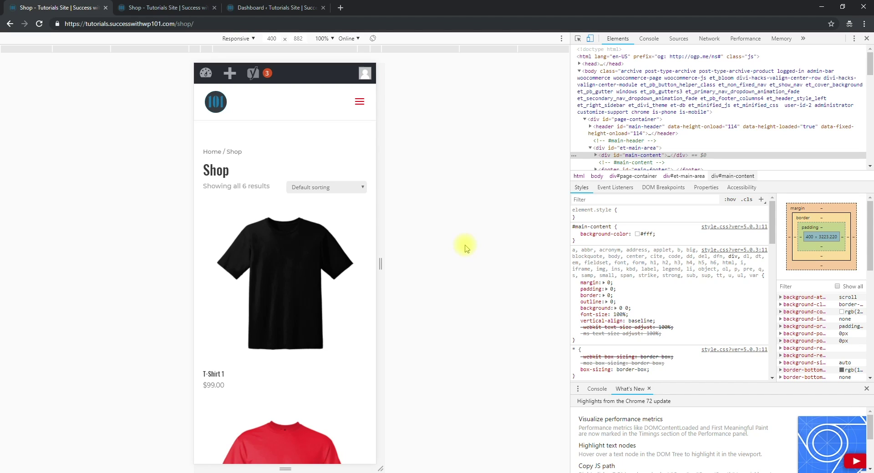
pyautogui.click(168, 7)
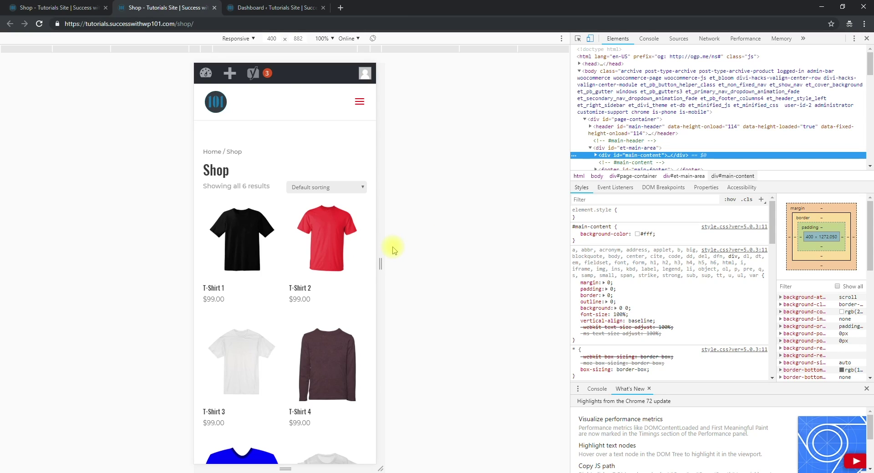
pyautogui.click(373, 238)
# - Open the Additional CSS section of the Divi Theme Customizer from the site dashboard
pyautogui.click(233, 7)
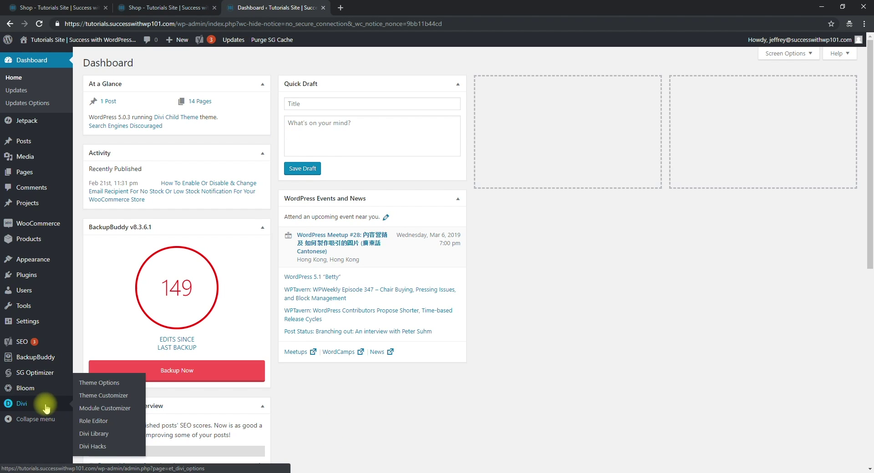
pyautogui.click(101, 397)
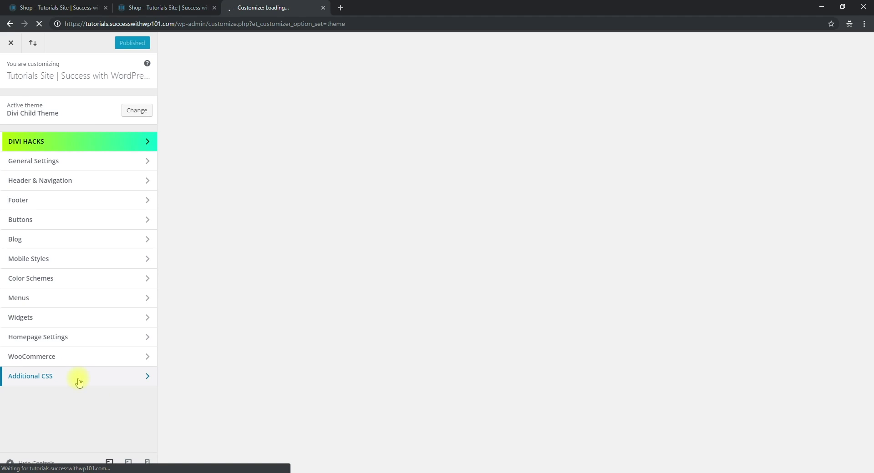
pyautogui.click(79, 381)
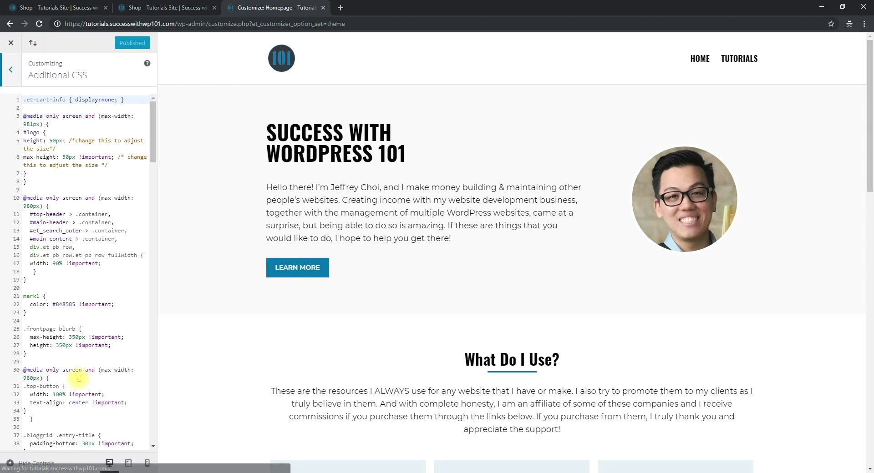
# - Append and publish a max-width 980px media query setting WooCommerce products to 47.5% width and 2.5% right margin, with 0 margin for every second product
pyautogui.scroll(-20, 113, 269)
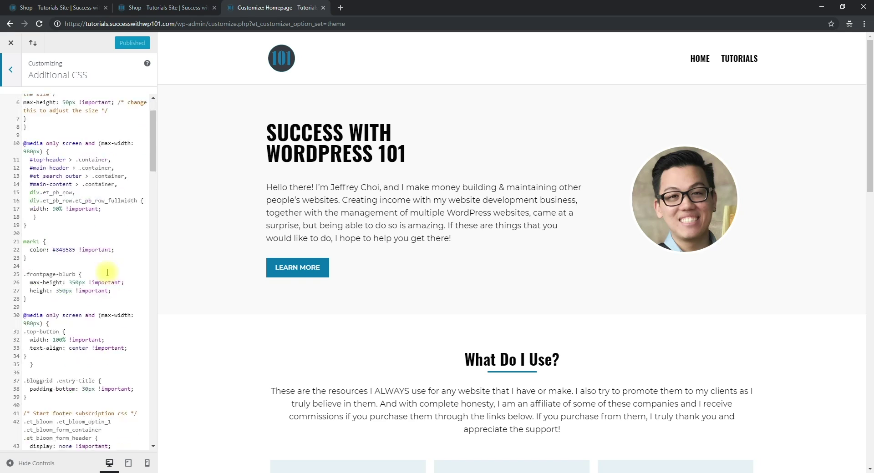
pyautogui.scroll(-20, 134, 267)
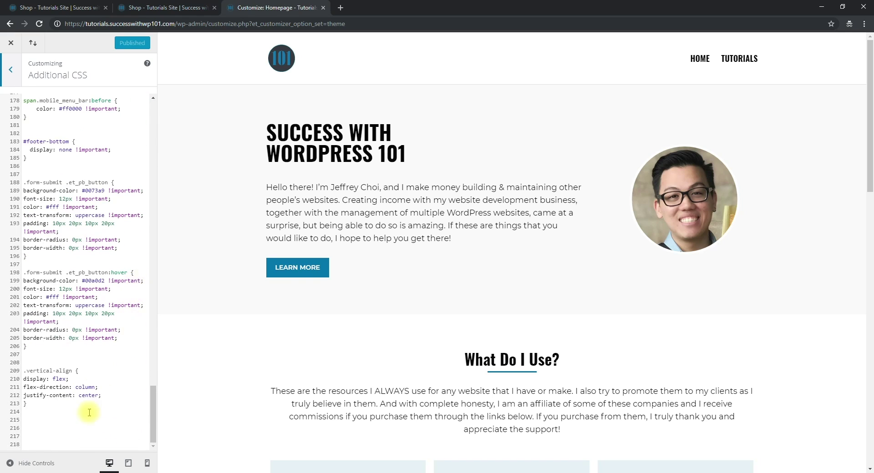
pyautogui.click(62, 427)
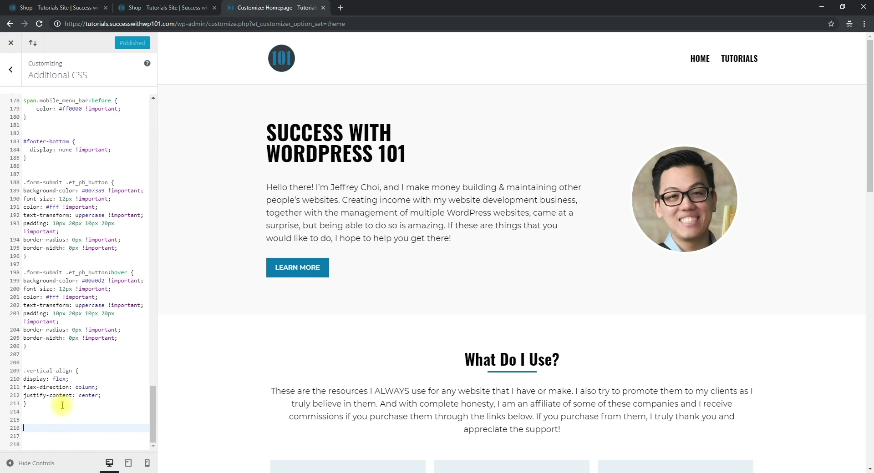
pyautogui.write('@media only screen and ( max-width: 980px ) { .woocommerce-page ul.products li.product:nth-child(n) { width: 47.5% !important; margin-right: 2.5% !important; } .woocommerce-page ul.products li.product:nth-child(2n) { margin-right: 0 !important; } }')
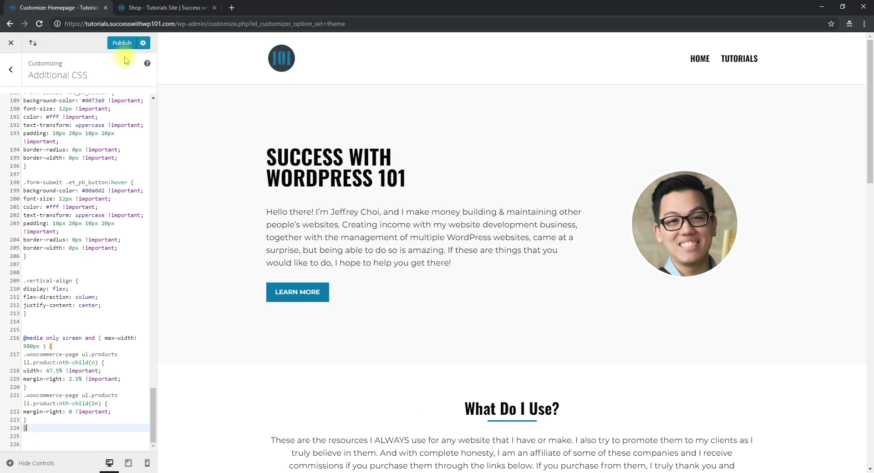
pyautogui.click(125, 45)
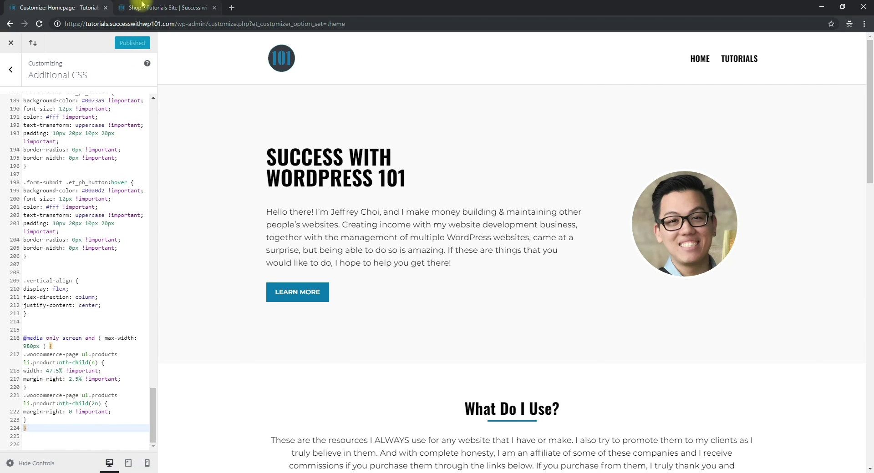
pyautogui.click(146, 9)
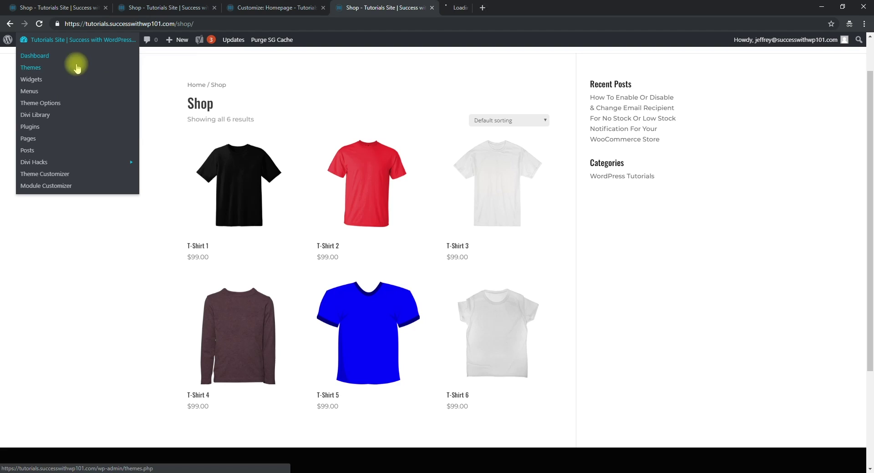
# - Open the WordPress dashboard separately and create a new page titled Sample Shop
pyautogui.middleClick(70, 56)
pyautogui.click(468, 7)
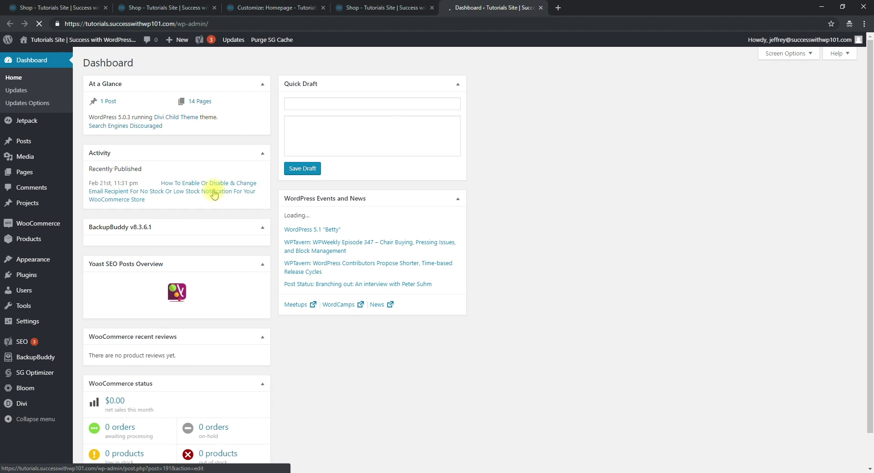
pyautogui.moveTo(49, 172)
pyautogui.click(89, 185)
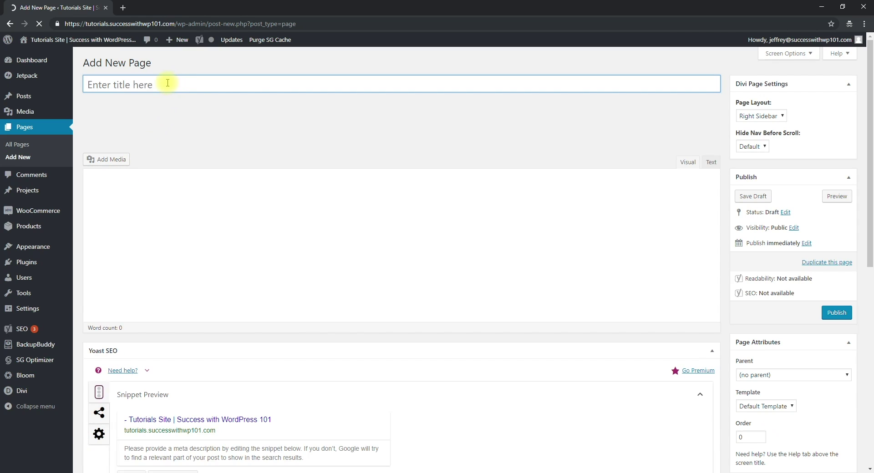
pyautogui.write('Sample ')
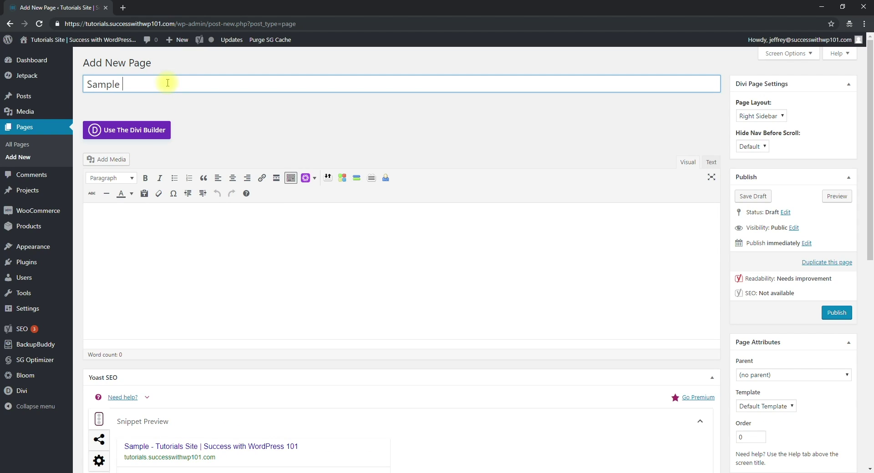
pyautogui.write('Shop')
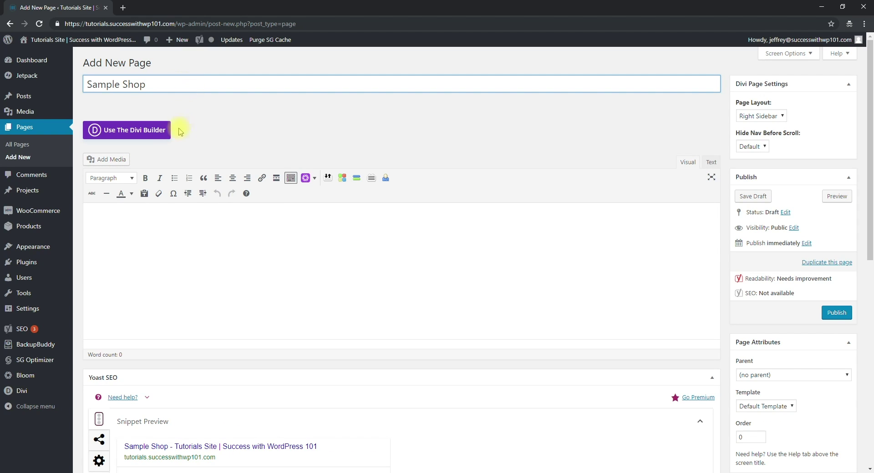
# - Enable the Divi Builder for the Sample Shop page and start building from scratch
pyautogui.click(153, 132)
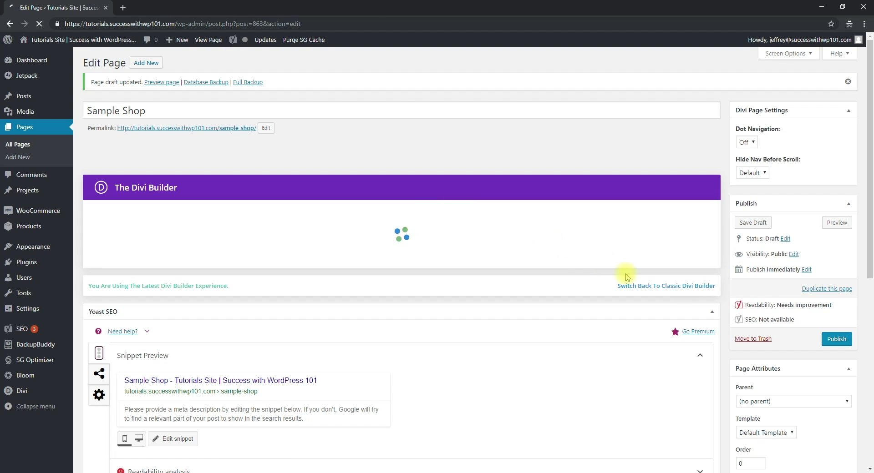
pyautogui.click(680, 288)
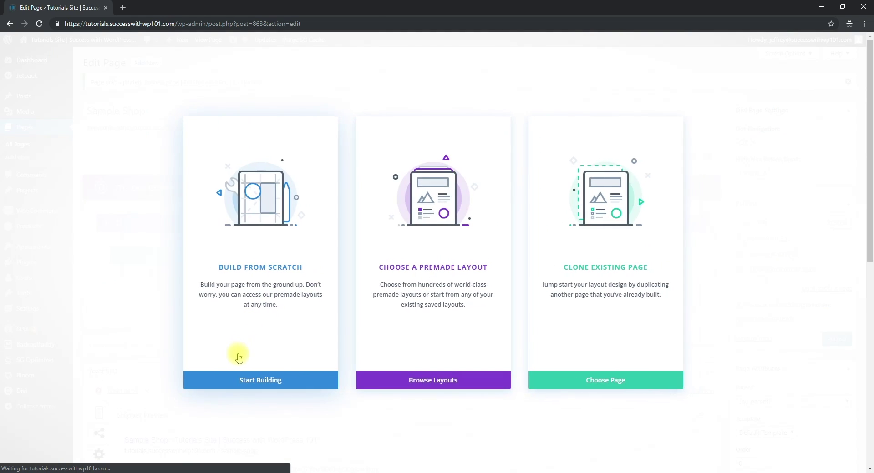
pyautogui.click(238, 358)
pyautogui.click(628, 156)
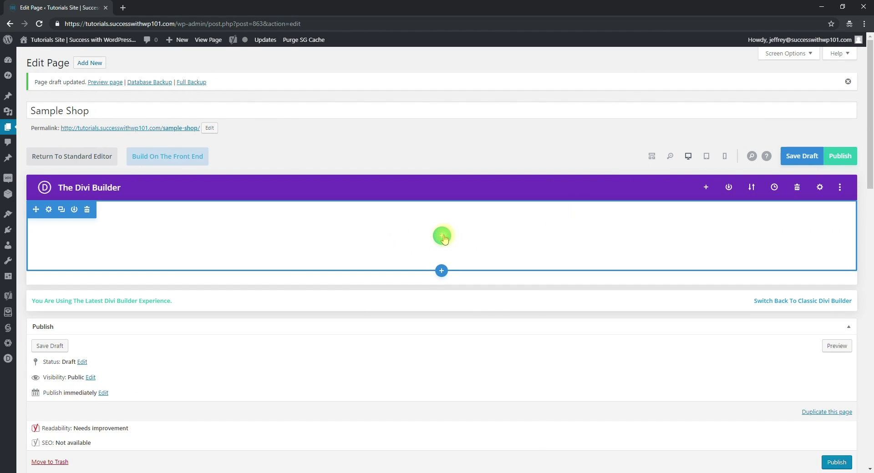
# - Add a single-column row to the empty section and insert a Text module in it
pyautogui.click(442, 236)
pyautogui.click(398, 307)
pyautogui.write('tex')
pyautogui.click(401, 349)
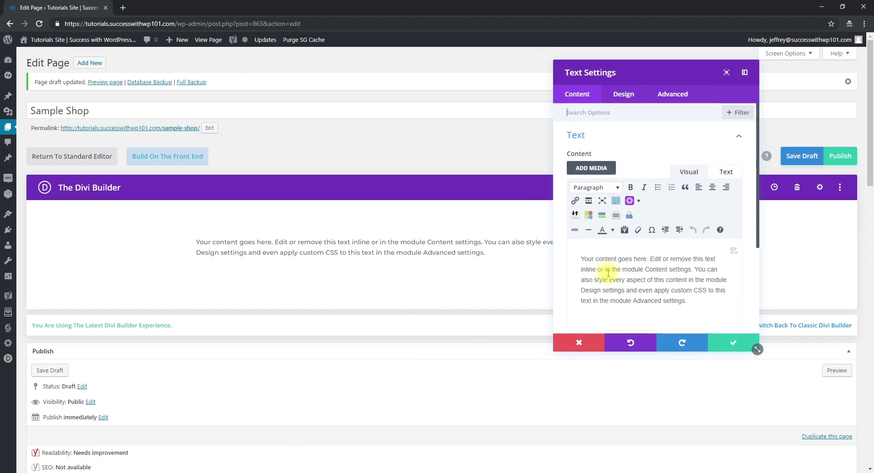
# - Replace the Text module's placeholder content with Sample Shop and format it as Heading 1
pyautogui.tripleClick(608, 270)
pyautogui.write('Sample Shop')
pyautogui.tripleClick(607, 273)
pyautogui.click(612, 187)
pyautogui.click(617, 218)
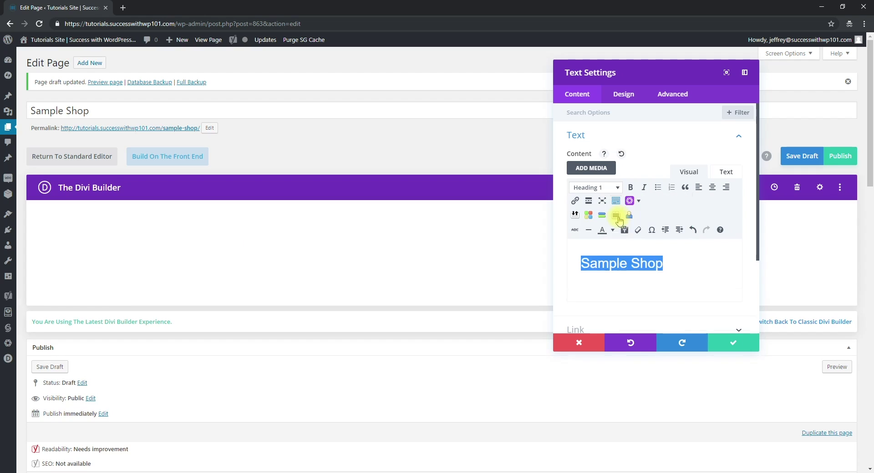
# - Center the H1 heading text in the Text module's design settings and save the module
pyautogui.click(623, 94)
pyautogui.click(629, 167)
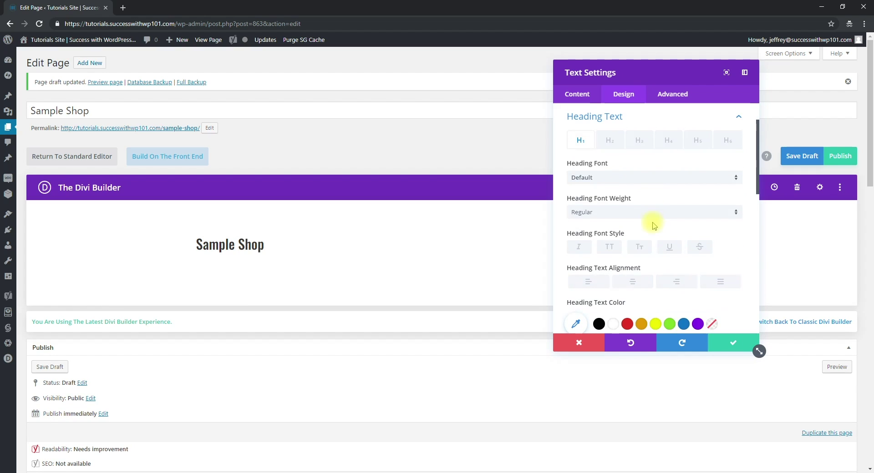
pyautogui.click(632, 283)
pyautogui.click(730, 342)
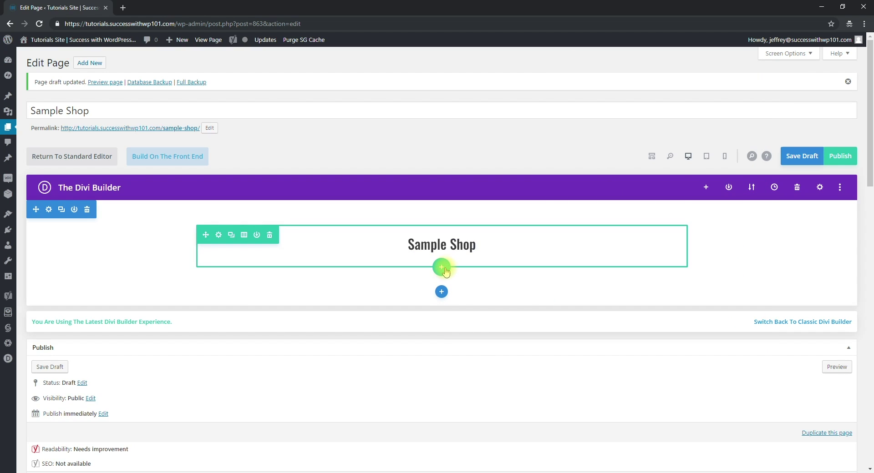
# - Add a single-column row below the heading and insert a Shop module, saving it with its default settings
pyautogui.click(441, 267)
pyautogui.click(386, 339)
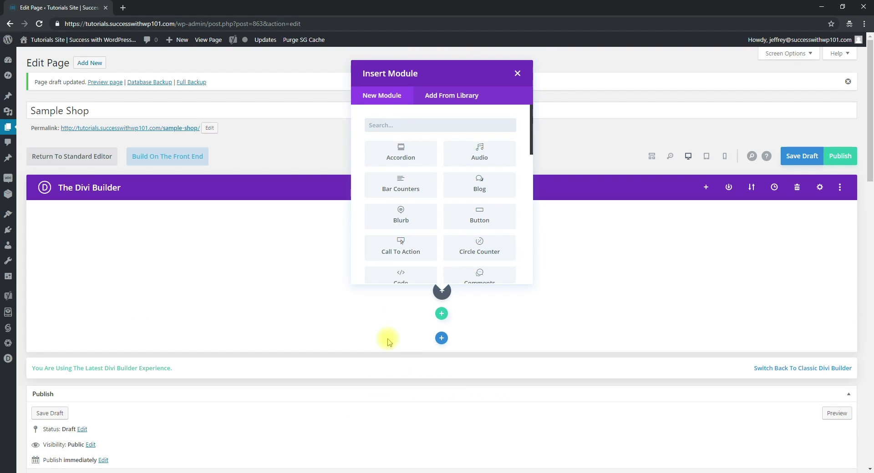
pyautogui.write('shop')
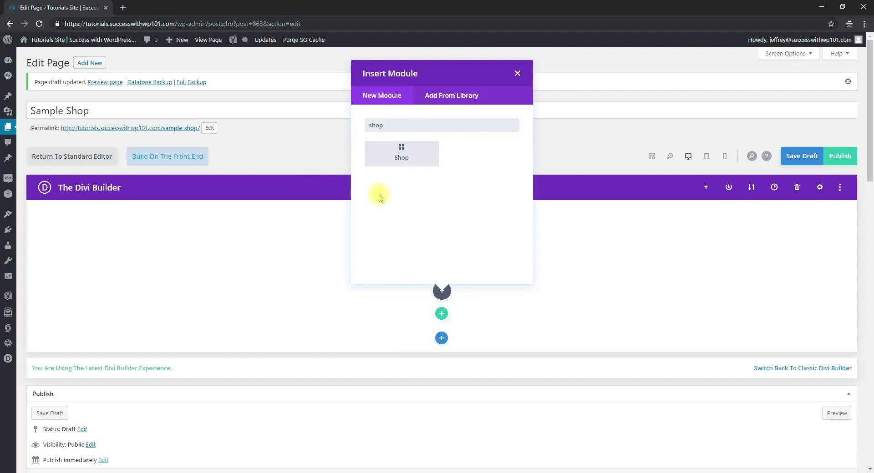
pyautogui.click(402, 154)
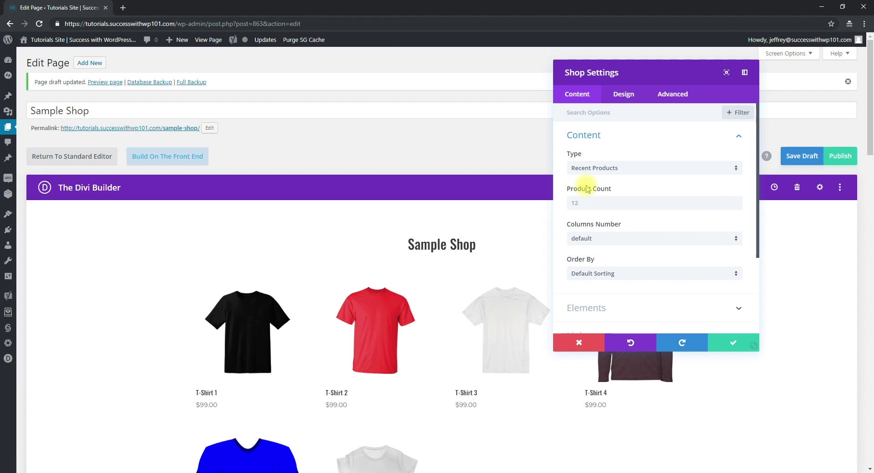
pyautogui.scroll(-2, 647, 218)
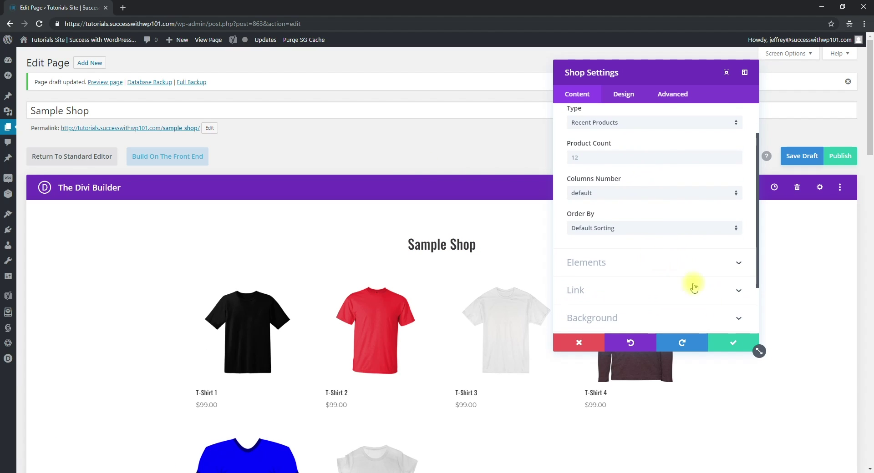
pyautogui.click(733, 342)
# - Assign the CSS class sample-shop to the Shop module, save the module, and publish the page
pyautogui.scroll(-2, 510, 321)
pyautogui.scroll(-1, 408, 297)
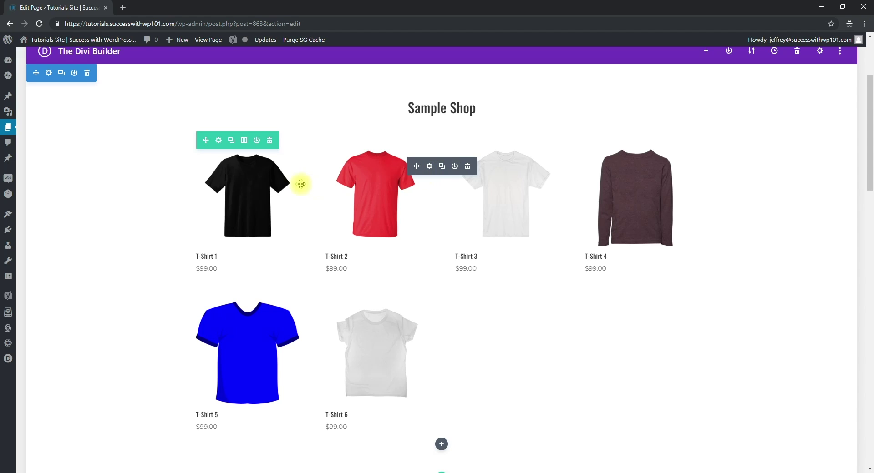
pyautogui.click(376, 188)
pyautogui.click(429, 166)
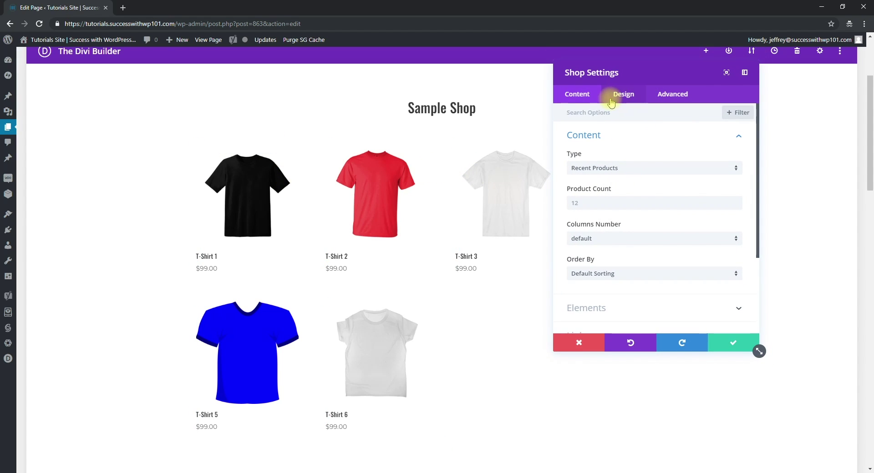
pyautogui.click(669, 93)
pyautogui.click(640, 137)
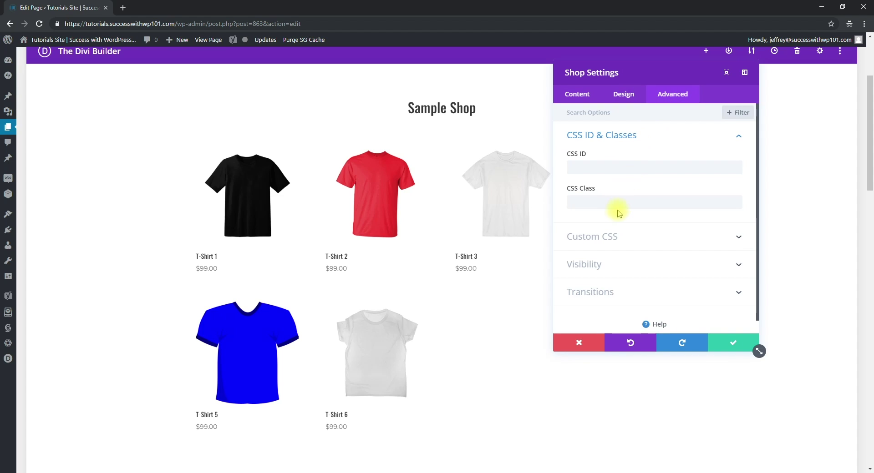
pyautogui.click(603, 203)
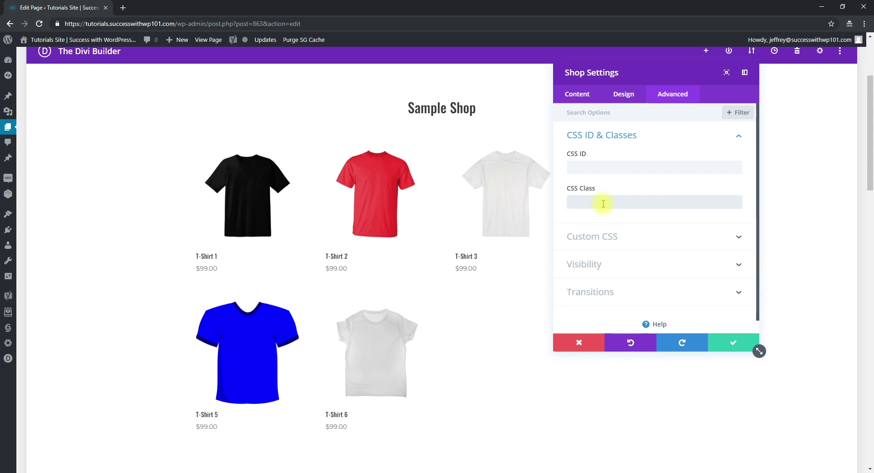
pyautogui.write('sample-shop')
pyautogui.click(731, 344)
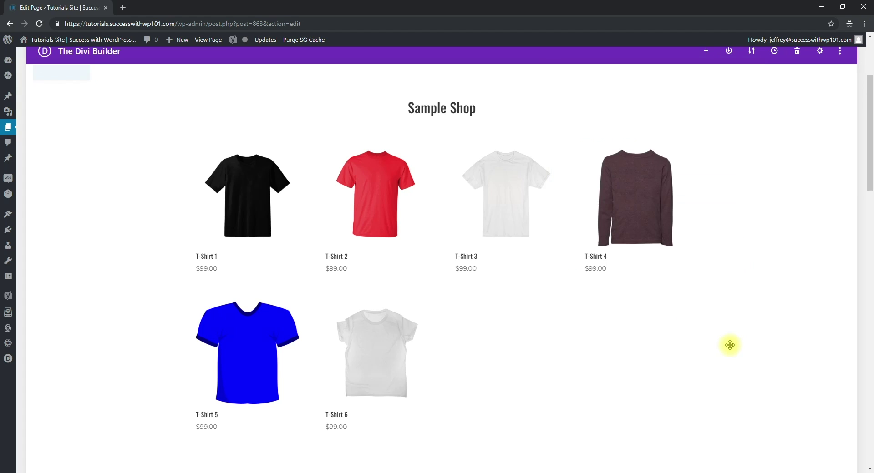
pyautogui.scroll(3, 729, 342)
pyautogui.click(840, 159)
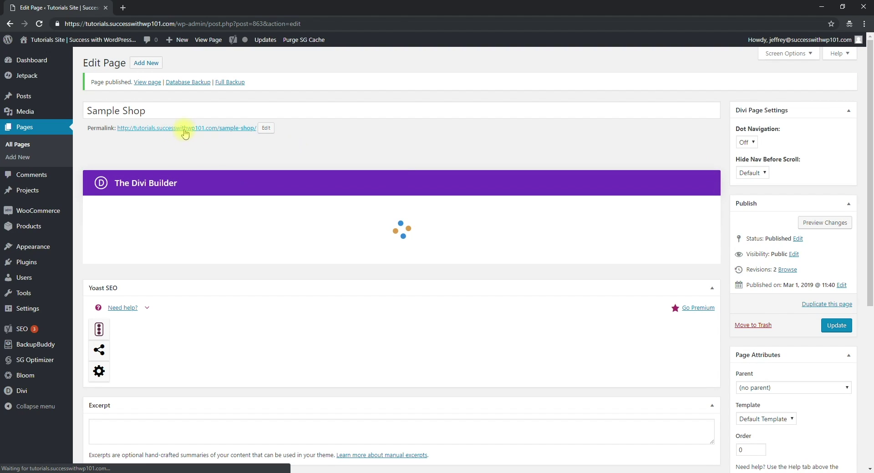
# - View the published Sample Shop page and examine its product layout at mobile width with the browser's inspector
pyautogui.click(184, 129)
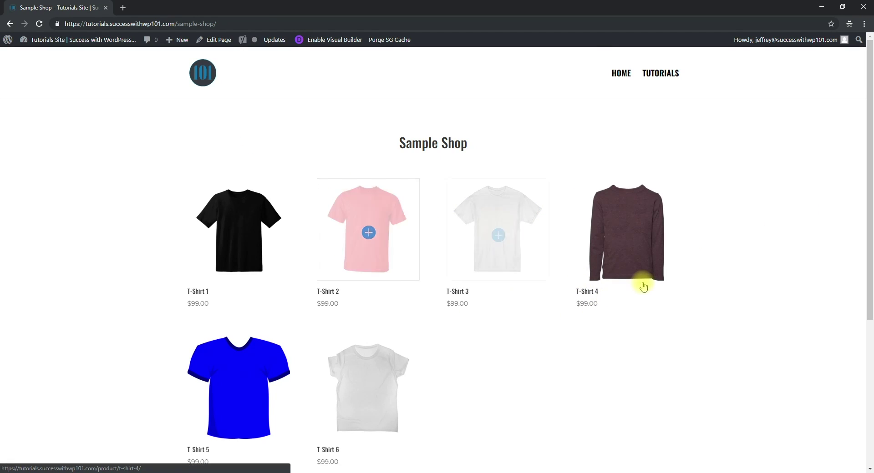
pyautogui.rightClick(743, 219)
pyautogui.click(792, 326)
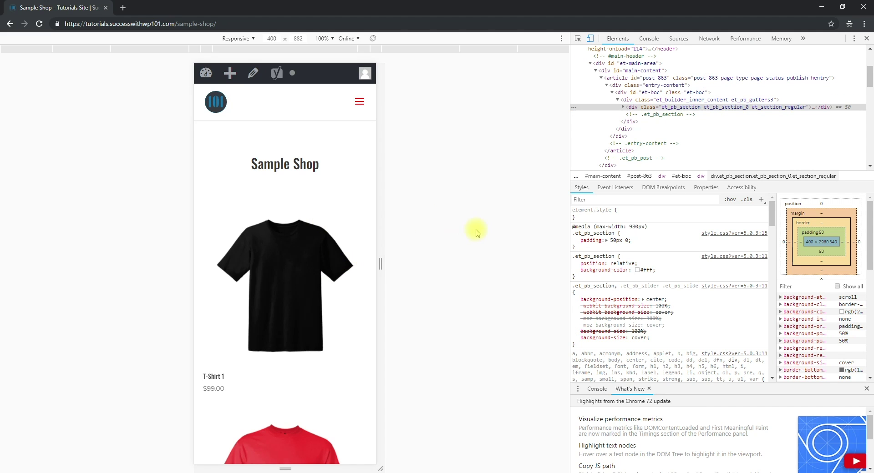
pyautogui.scroll(-4, 297, 229)
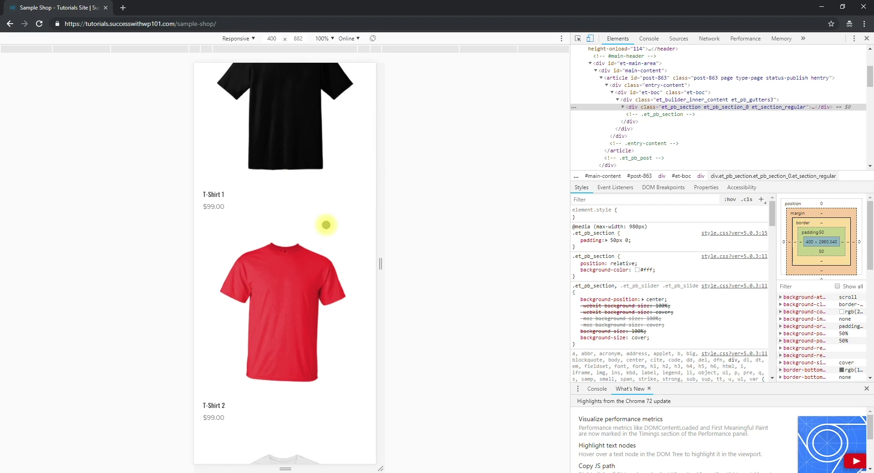
pyautogui.scroll(5, 326, 224)
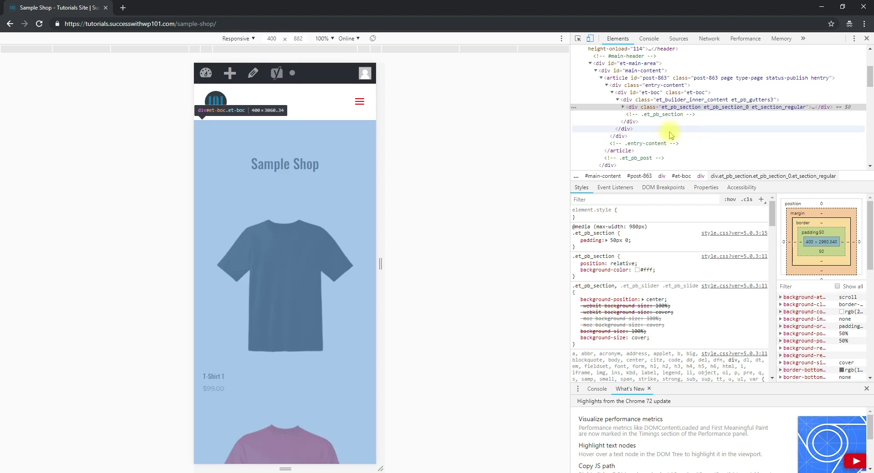
pyautogui.click(866, 38)
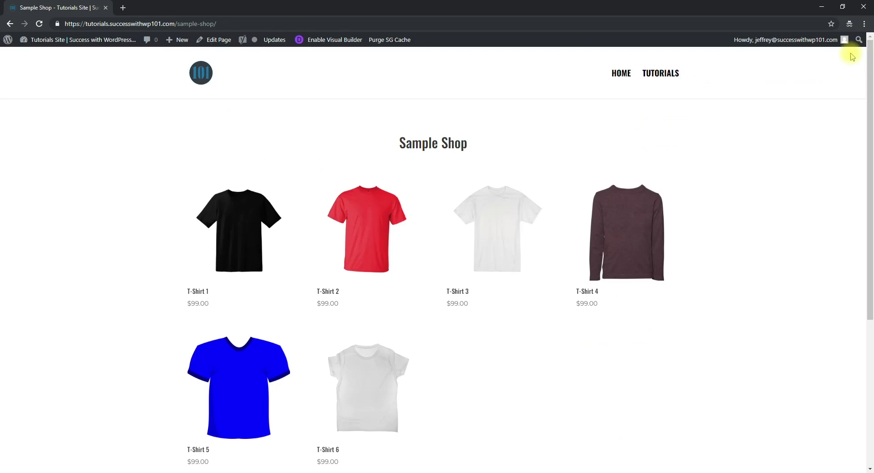
# - Go to the site's dashboard and open the Additional CSS editor in Divi's Theme Customizer
pyautogui.moveTo(88, 41)
pyautogui.click(82, 59)
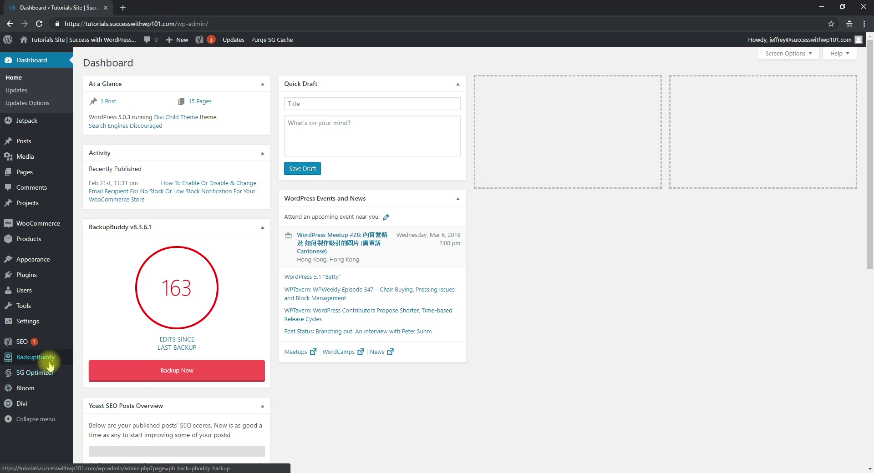
pyautogui.moveTo(18, 403)
pyautogui.click(116, 397)
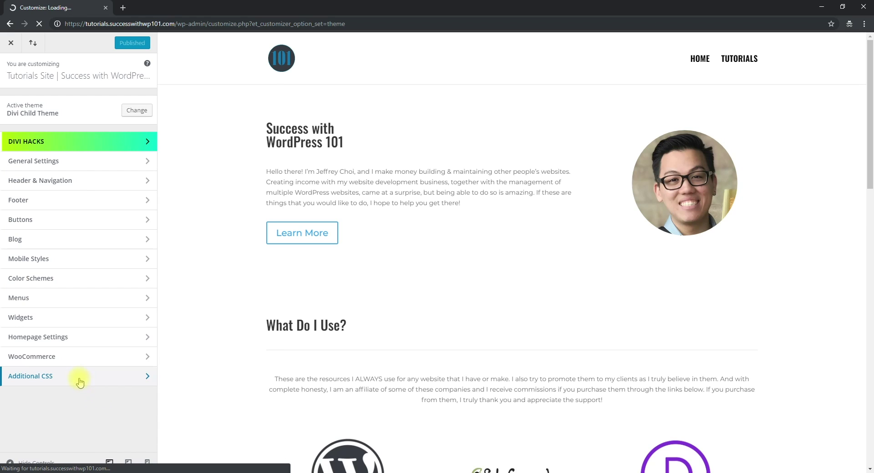
pyautogui.click(79, 378)
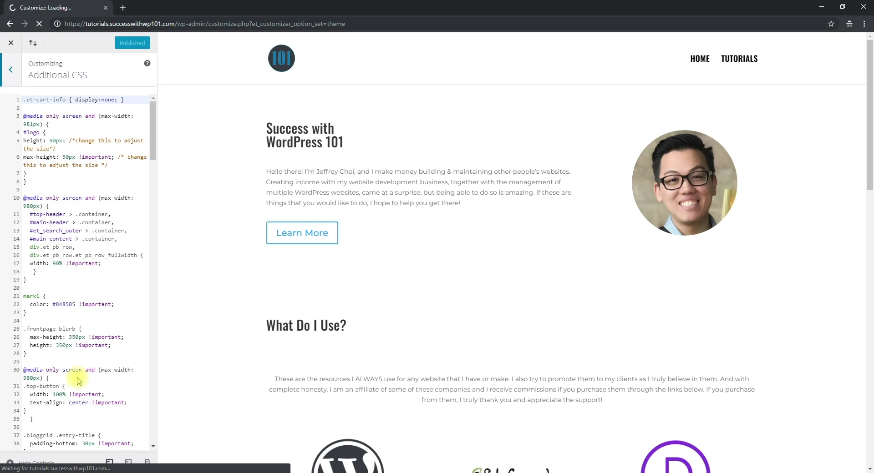
# - Duplicate the 980px media query block for .woocommerce-page products at the end of the Additional CSS
pyautogui.scroll(-10, 98, 313)
pyautogui.scroll(-20, 98, 313)
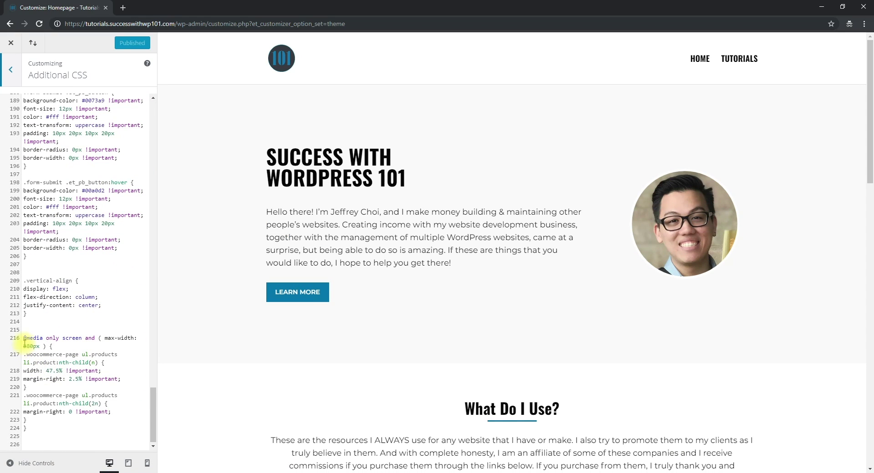
pyautogui.moveTo(24, 340); pyautogui.dragTo(44, 425)
pyautogui.hotkey('ctrl', 'c')
pyautogui.click(35, 439)
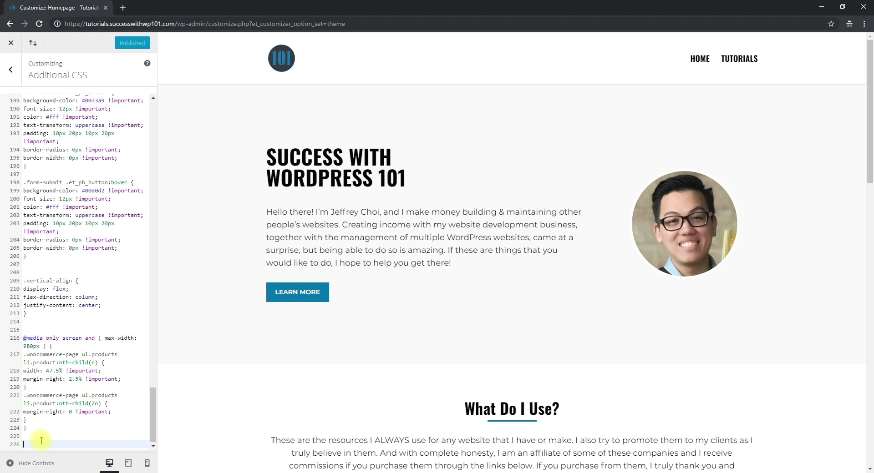
pyautogui.hotkey('ctrl', 'v')
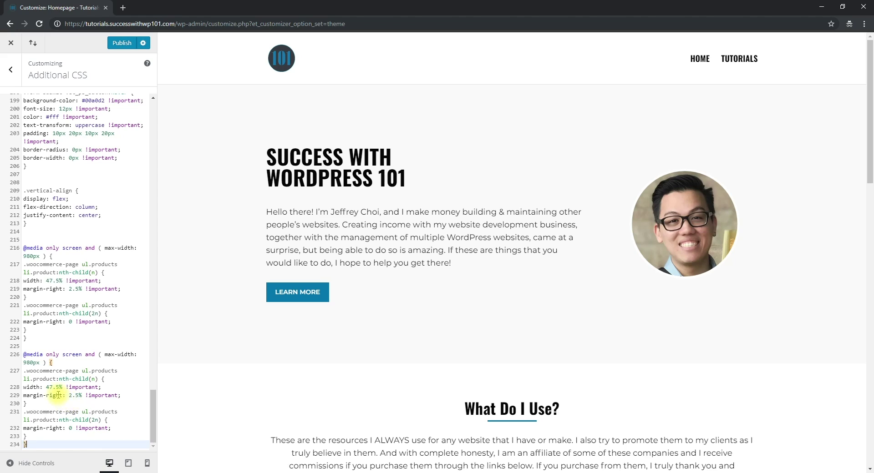
# - Replace woocommerce-page with sample-shop in both selectors of the last media query block and publish the changes
pyautogui.click(29, 372)
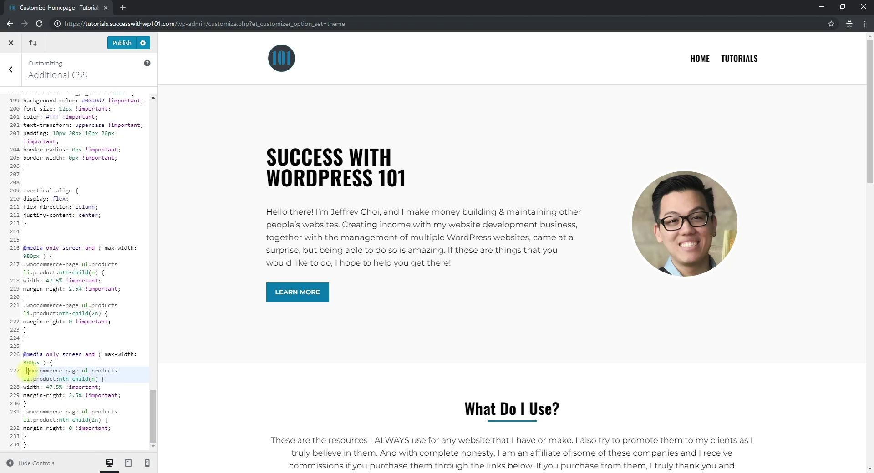
pyautogui.moveTo(27, 371); pyautogui.dragTo(78, 373)
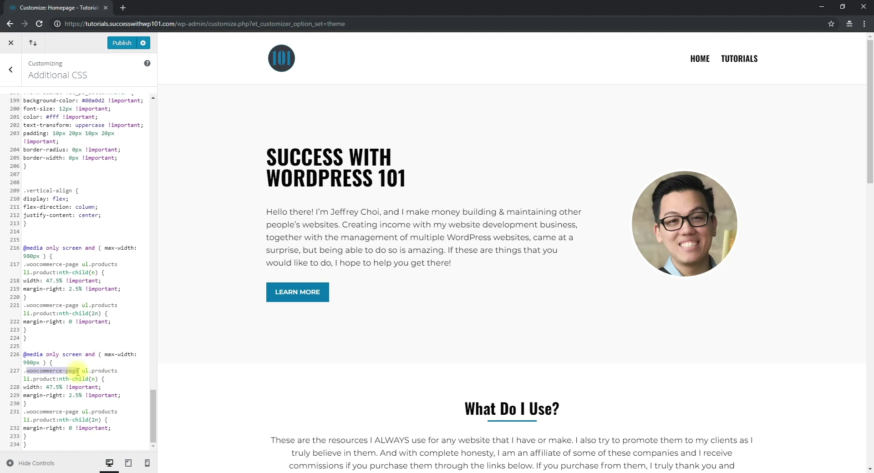
pyautogui.write('sample-sho')
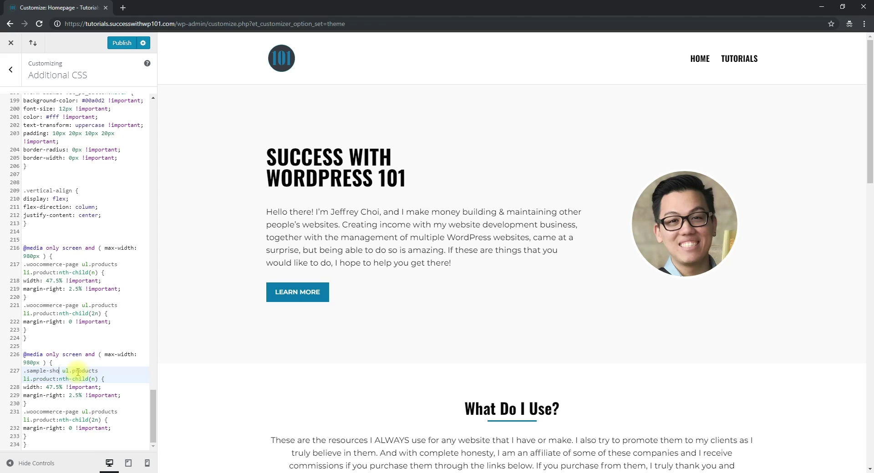
pyautogui.write('p')
pyautogui.moveTo(26, 412); pyautogui.dragTo(79, 415)
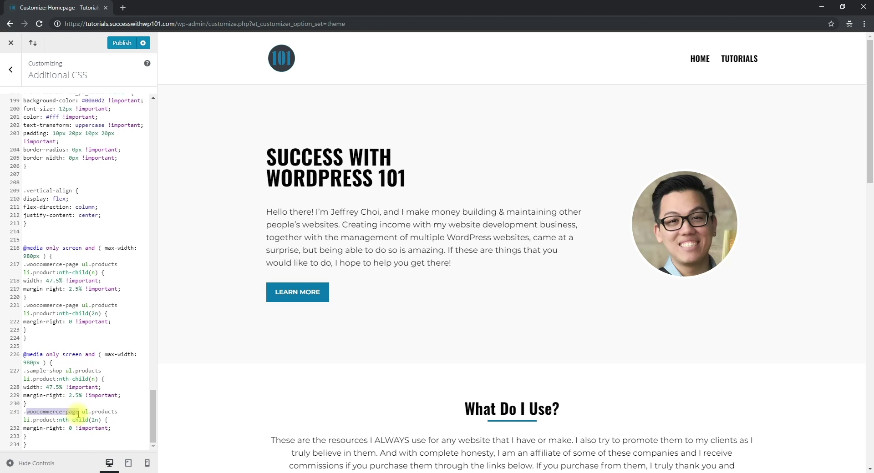
pyautogui.write('sample-shop')
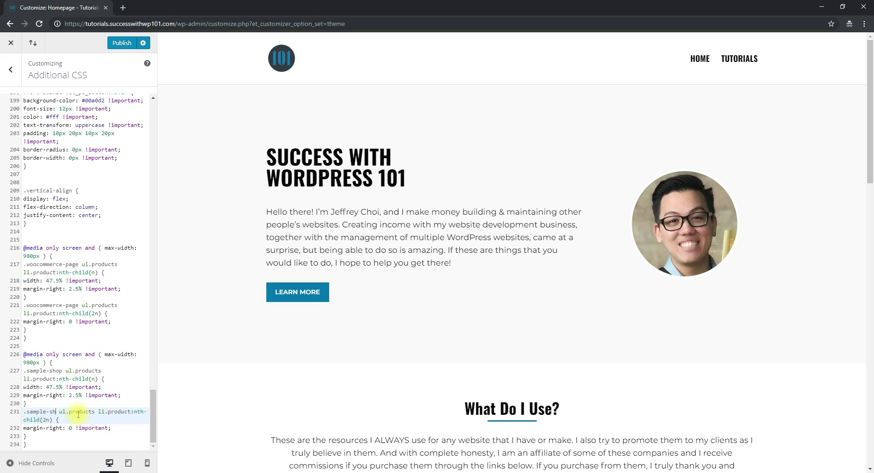
pyautogui.click(85, 394)
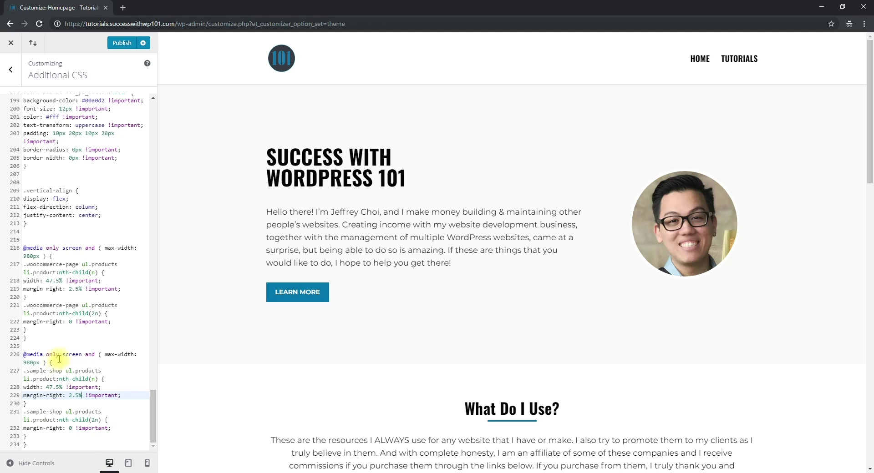
pyautogui.click(121, 45)
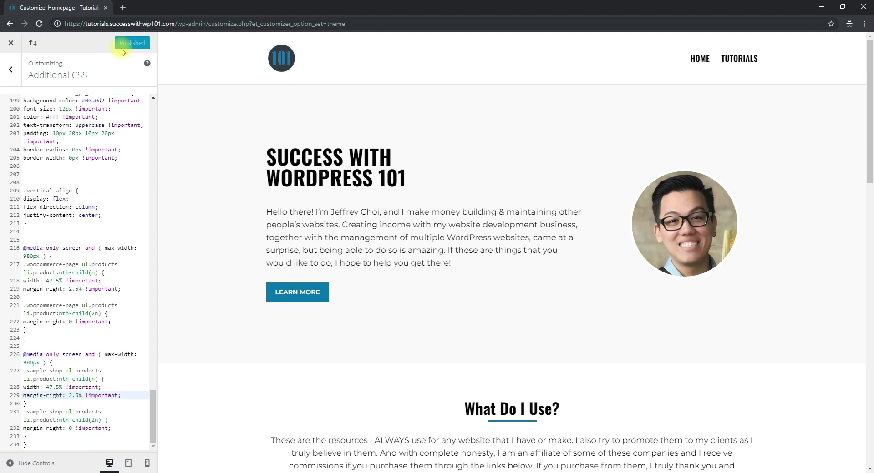
# - Open tutorials.successwithwp101.com/sample-shop in a new browser tab
pyautogui.click(153, 24)
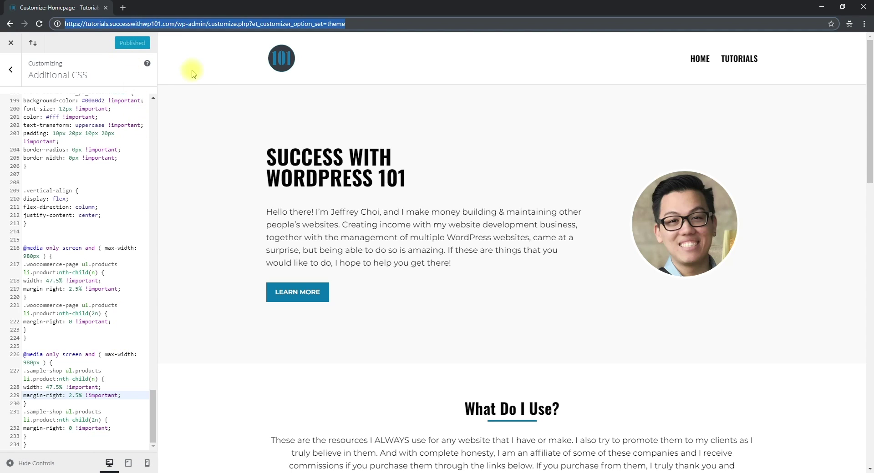
pyautogui.click(123, 7)
pyautogui.hotkey('ctrl', 'v')
pyautogui.moveTo(182, 23); pyautogui.dragTo(479, 23)
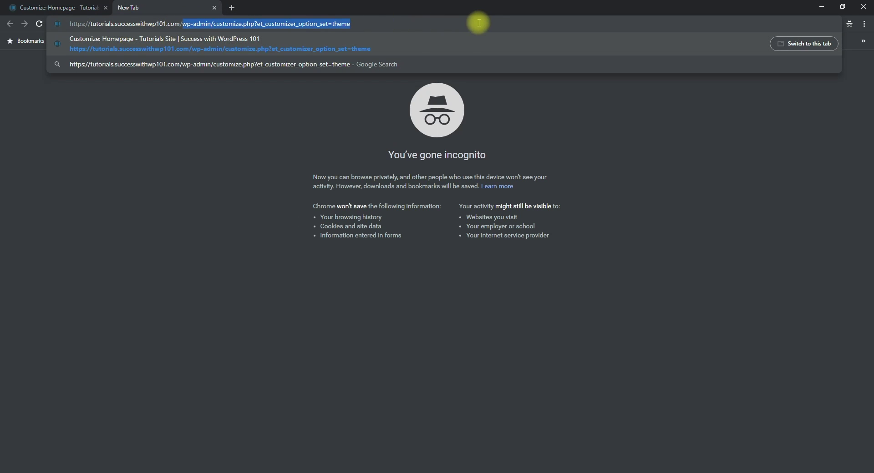
pyautogui.write('sh')
pyautogui.press('BackSpace')
pyautogui.press('BackSpace')
pyautogui.write('sa')
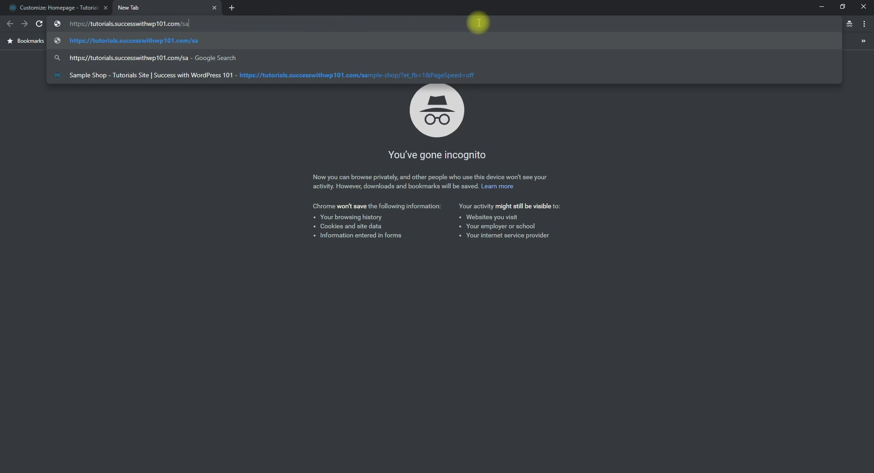
pyautogui.write('mple-shop')
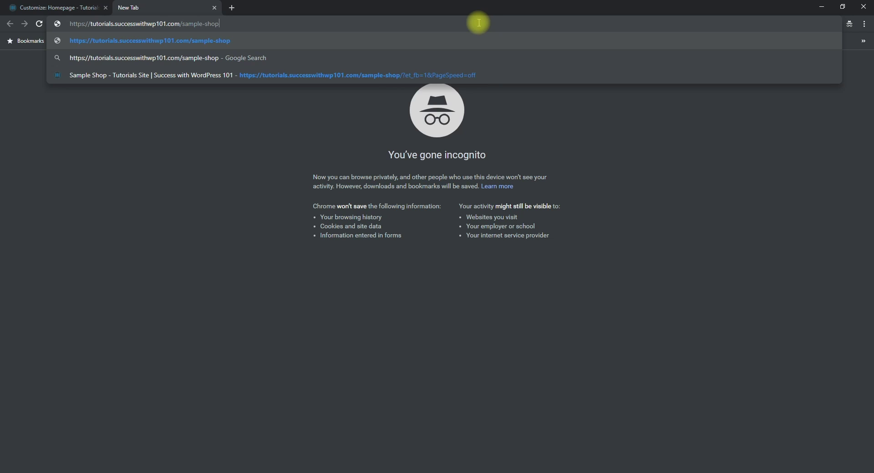
pyautogui.press('Return')
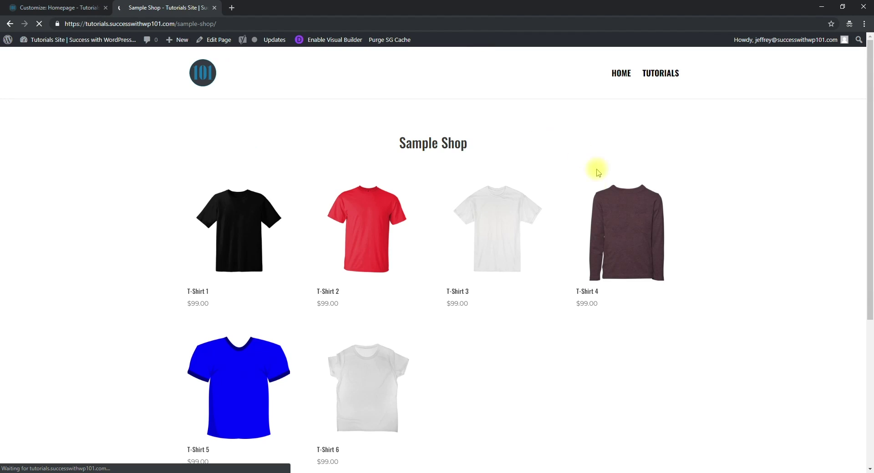
# - Inspect the Sample Shop page at mobile width to check its product columns, and return to the Customizer
pyautogui.rightClick(731, 237)
pyautogui.click(779, 339)
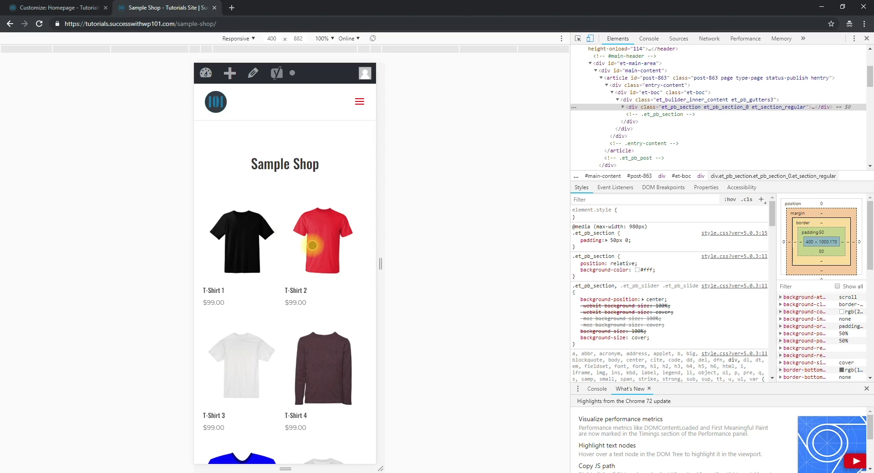
pyautogui.scroll(-6, 318, 264)
pyautogui.scroll(3, 326, 272)
pyautogui.scroll(3, 327, 272)
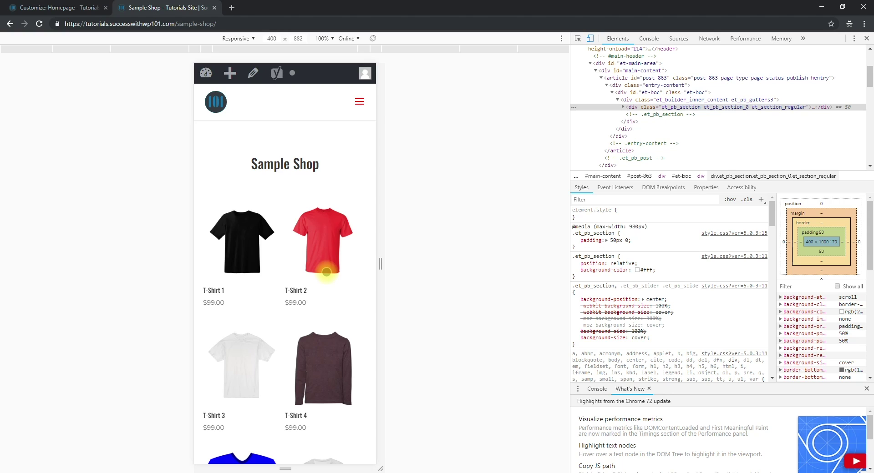
pyautogui.click(48, 8)
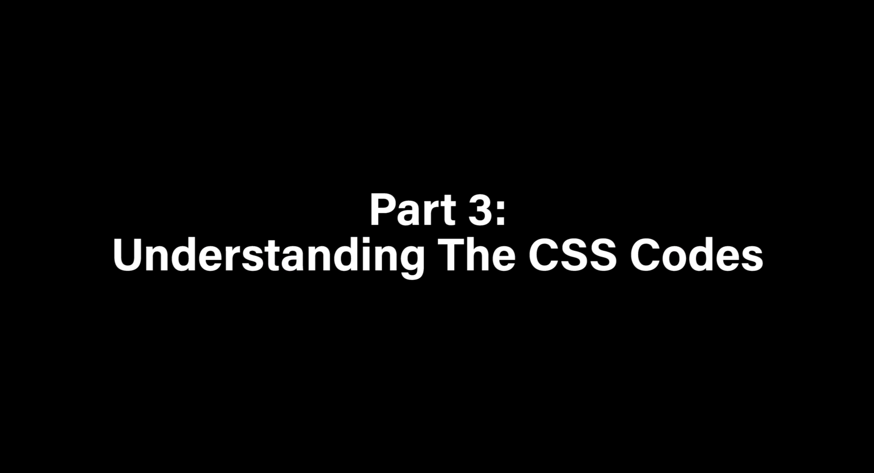
# - Examine the .woocommerce-page media query, its nth-child(n) width and right margin, and the nth-child(2n) right-margin rule
pyautogui.moveTo(23, 338); pyautogui.dragTo(46, 347)
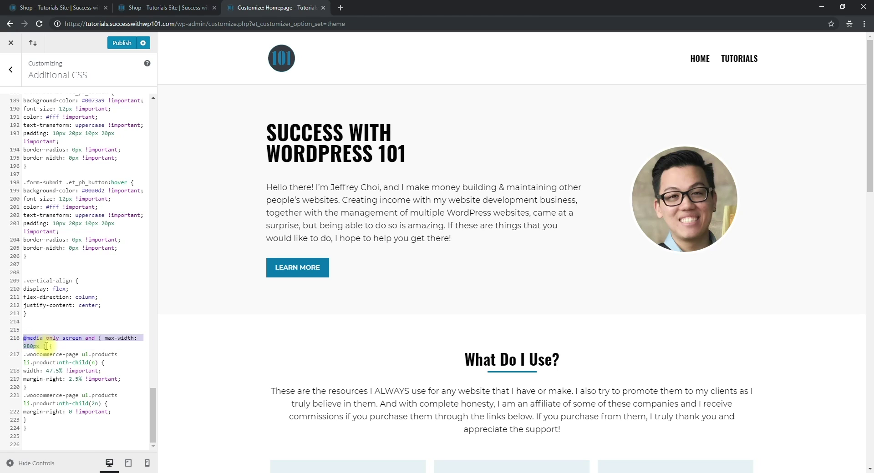
pyautogui.click(26, 338)
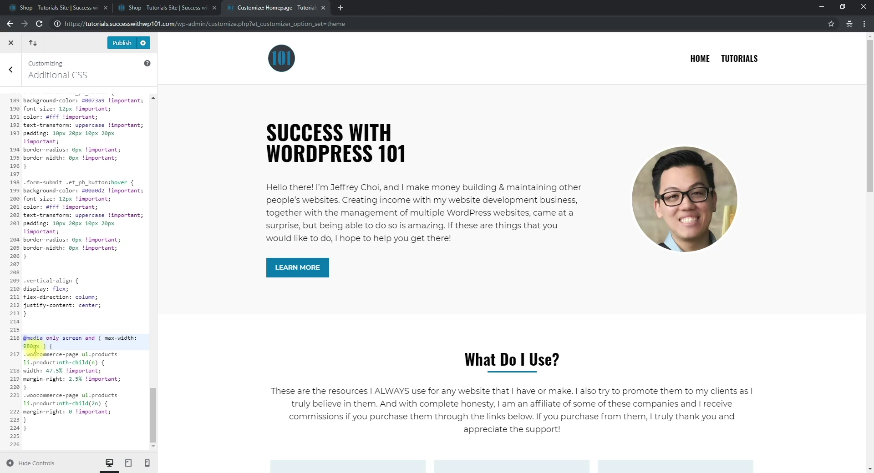
pyautogui.moveTo(23, 357); pyautogui.dragTo(87, 361)
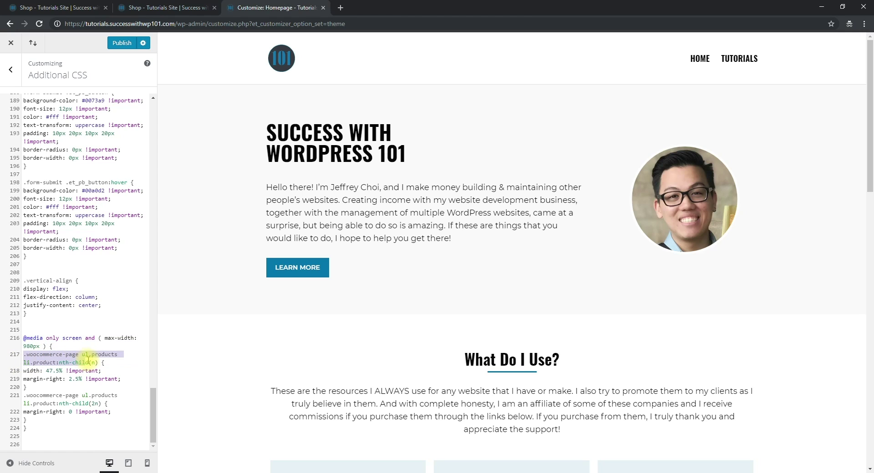
pyautogui.click(63, 359)
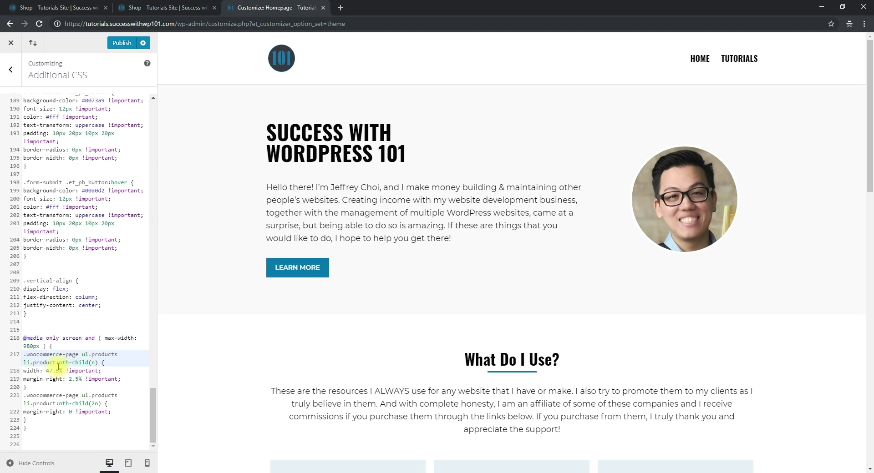
pyautogui.moveTo(59, 362); pyautogui.dragTo(98, 362)
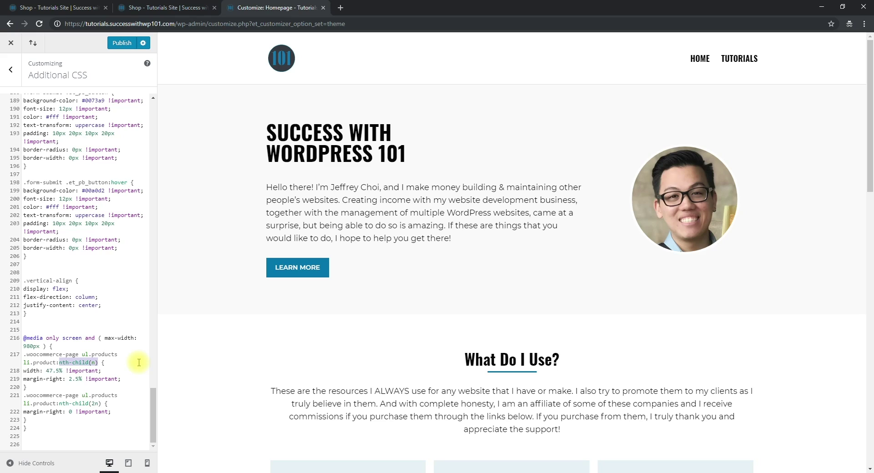
pyautogui.moveTo(23, 371); pyautogui.dragTo(41, 371)
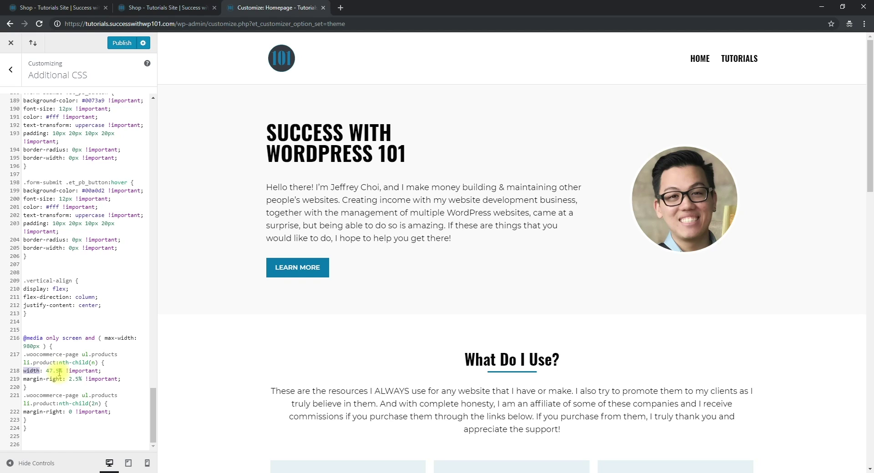
pyautogui.click(39, 380)
pyautogui.moveTo(25, 382); pyautogui.dragTo(62, 380)
pyautogui.click(62, 380)
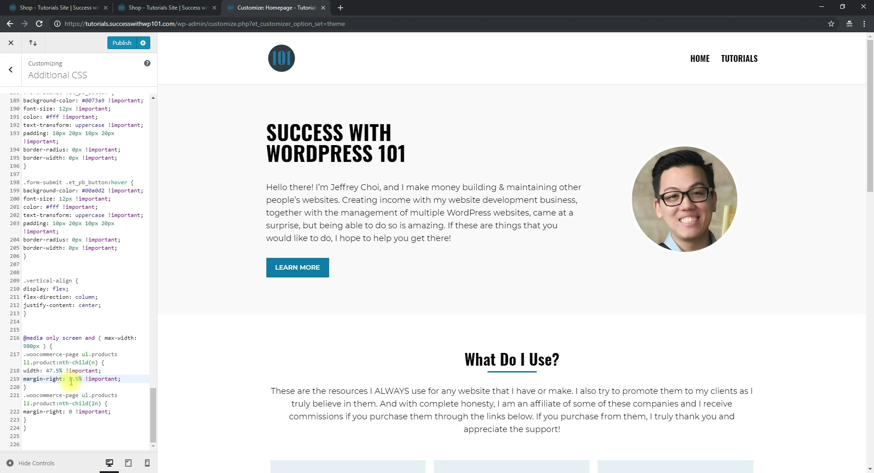
pyautogui.moveTo(24, 395); pyautogui.dragTo(101, 404)
pyautogui.click(60, 404)
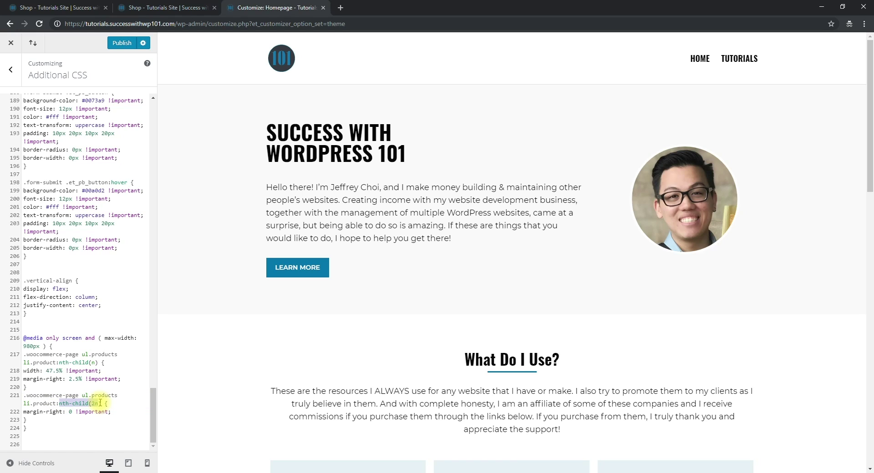
pyautogui.moveTo(24, 411); pyautogui.dragTo(66, 406)
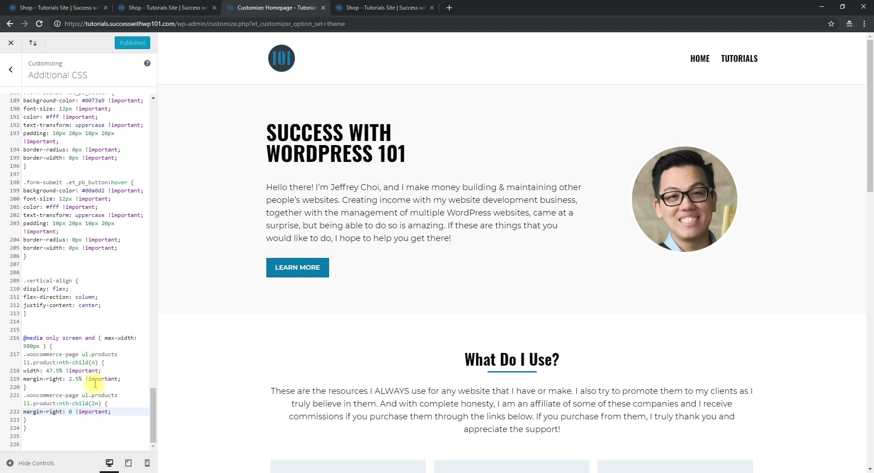
# - Add background-color: #ff0000 !important after the right margin in the .woocommerce-page nth-child(n) rule of the last media query
pyautogui.click(128, 377)
pyautogui.press('Return')
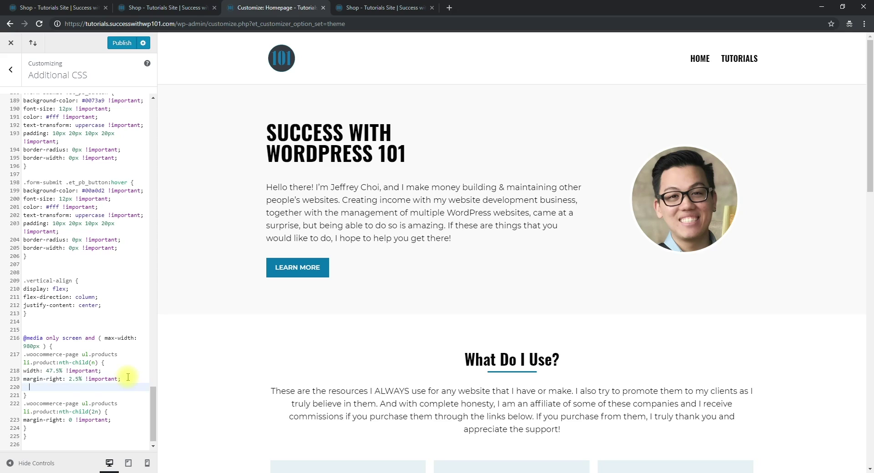
pyautogui.write('back')
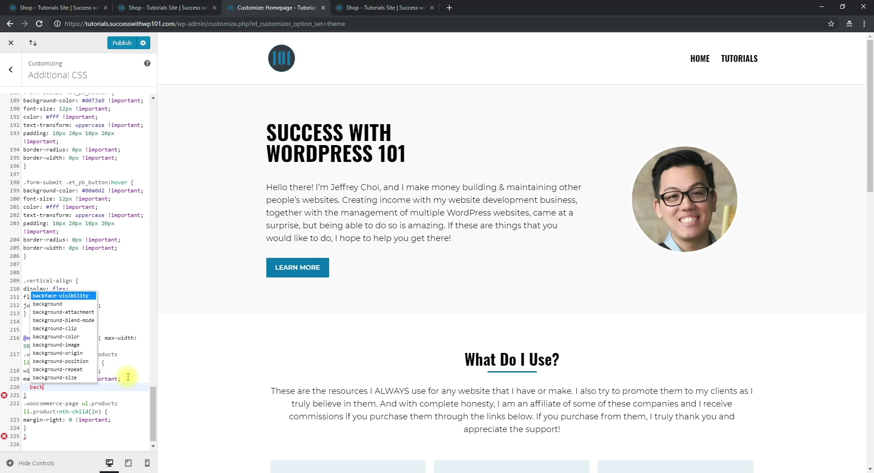
pyautogui.write('ground-color')
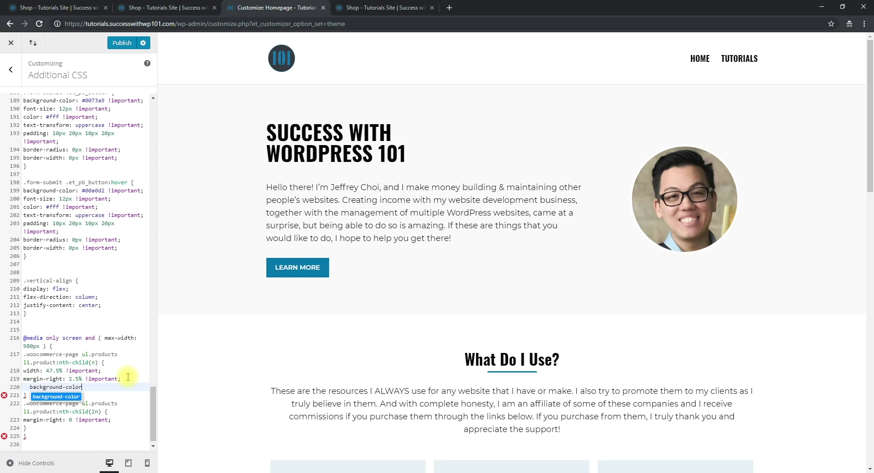
pyautogui.write(': #')
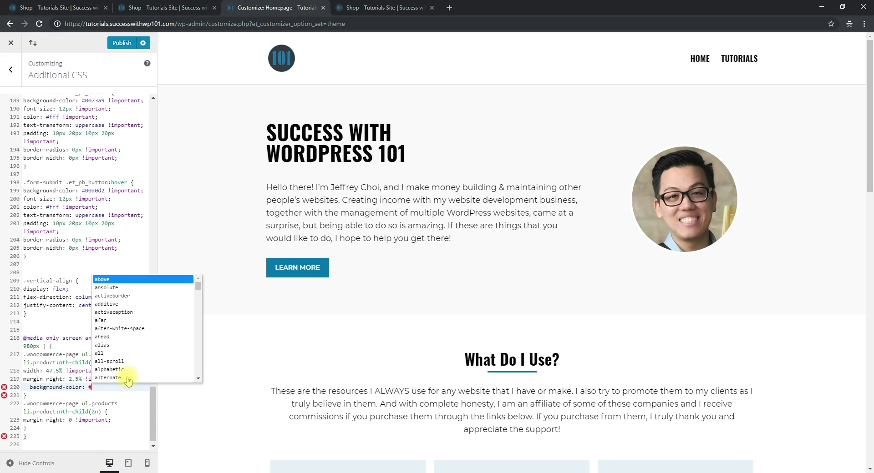
pyautogui.write('ff000')
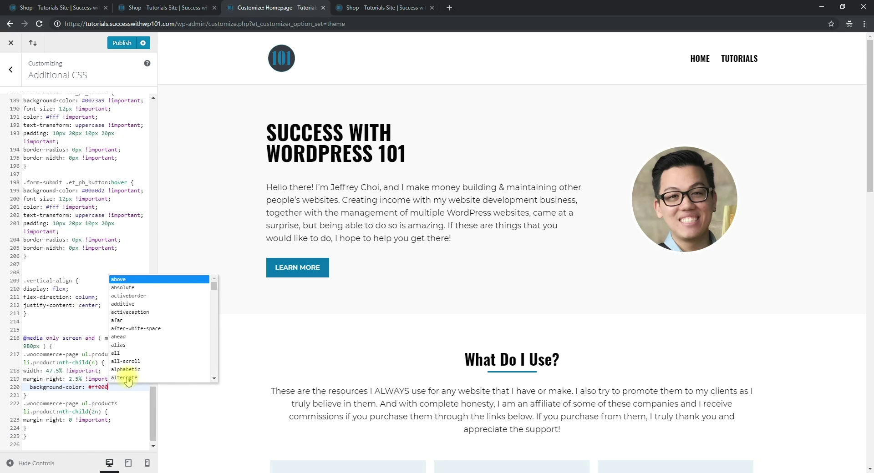
pyautogui.write('0 !importan')
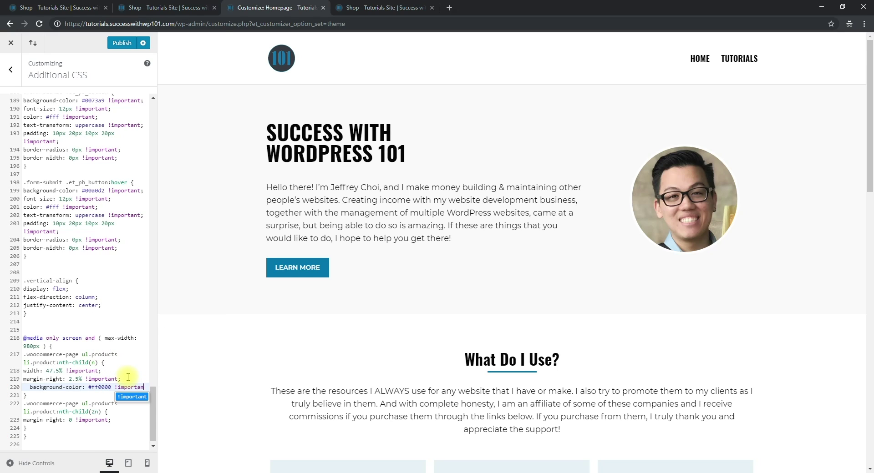
pyautogui.write('t;')
# - Add background-color: #00ff00 !important to the .woocommerce-page nth-child(2n) rule
pyautogui.scroll(-1, 127, 377)
pyautogui.click(121, 412)
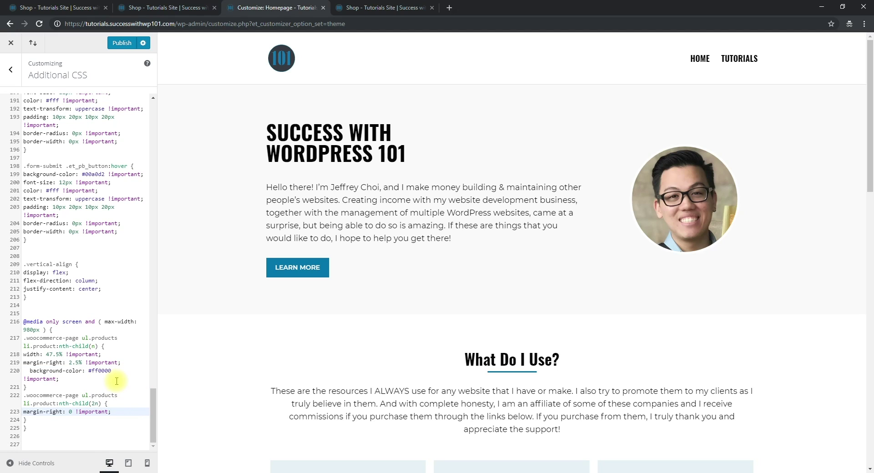
pyautogui.press('Return')
pyautogui.write('background-color: ')
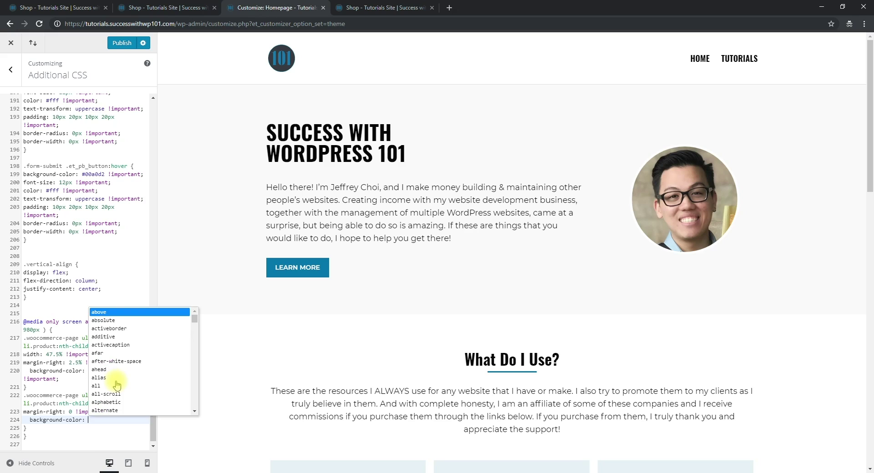
pyautogui.write('#ff')
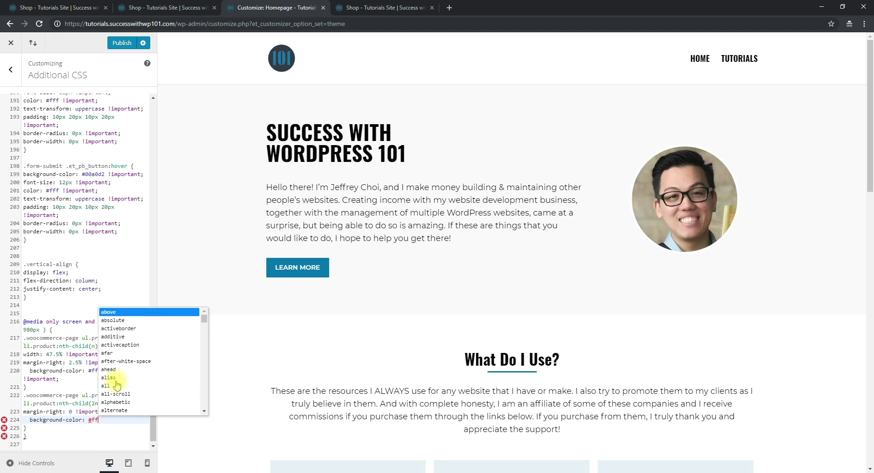
pyautogui.press('BackSpace')
pyautogui.press('BackSpace')
pyautogui.write('00ff00 !')
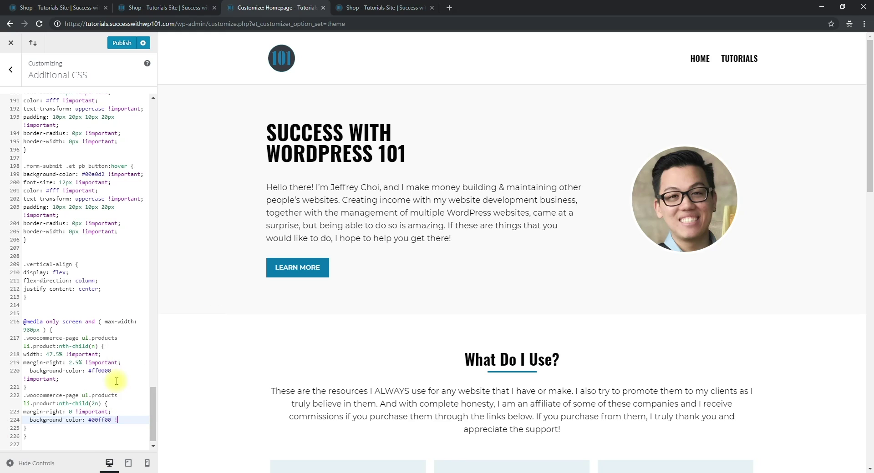
pyautogui.write('important;')
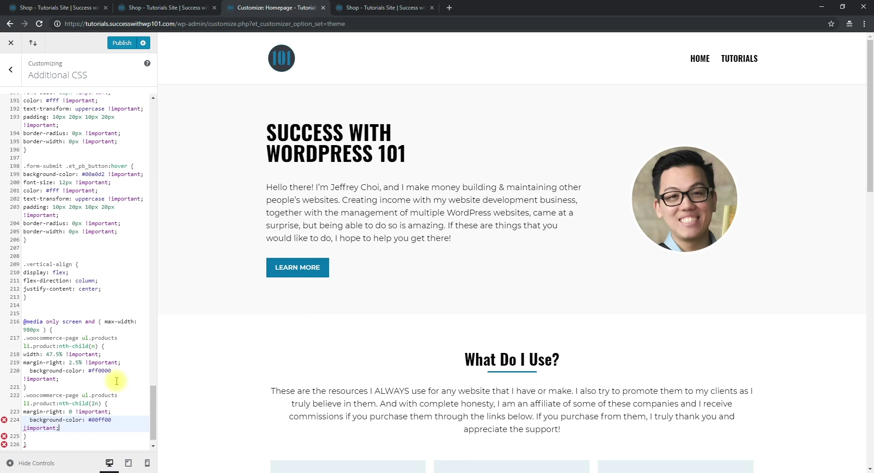
# - Publish the background colors and compare the products on the Shop page at mobile width with the two nth-child rules
pyautogui.click(129, 46)
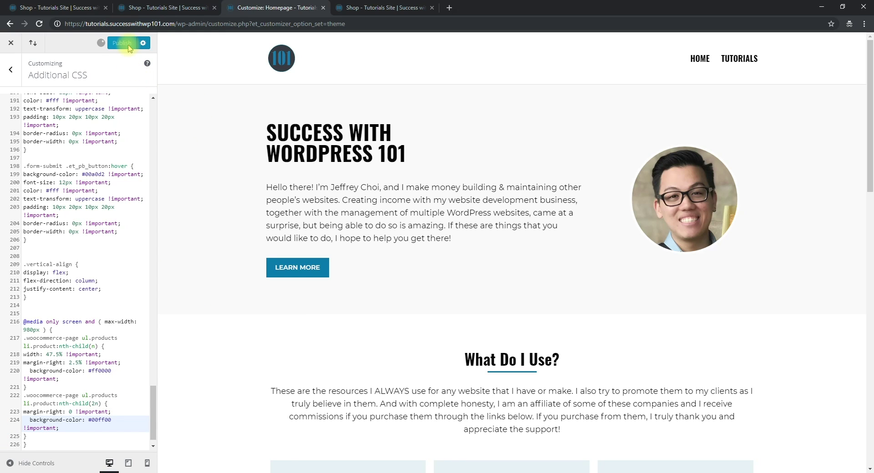
pyautogui.click(367, 5)
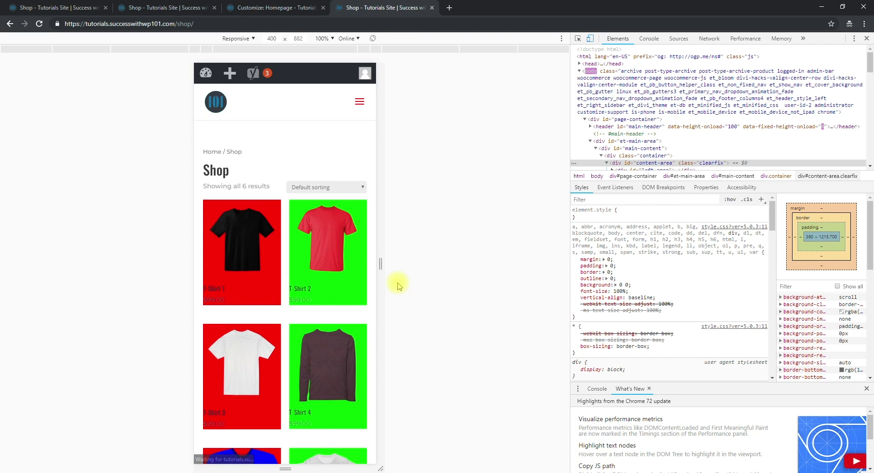
pyautogui.click(293, 8)
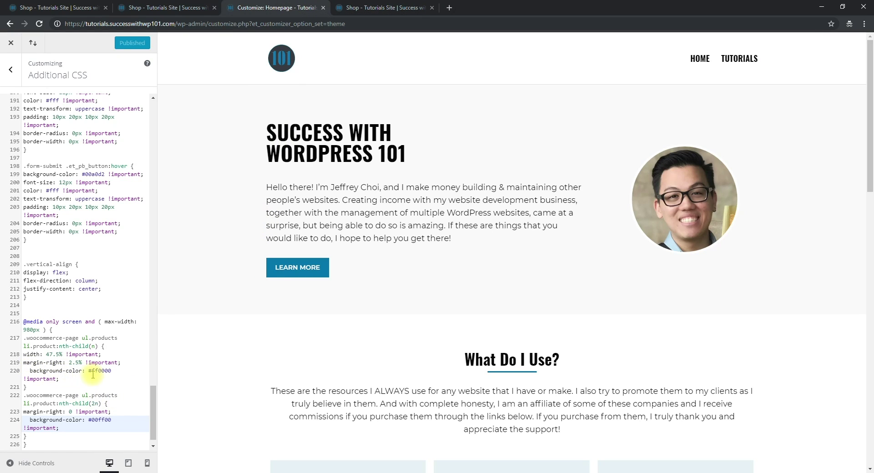
pyautogui.scroll(-1, 86, 394)
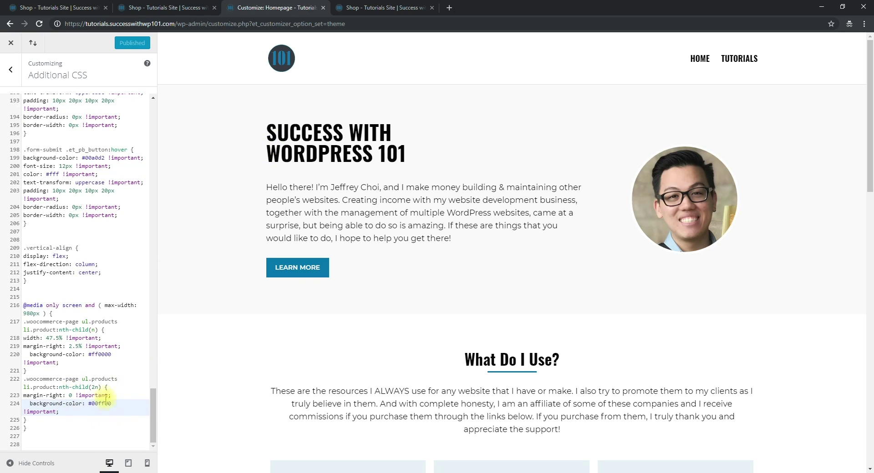
pyautogui.click(360, 7)
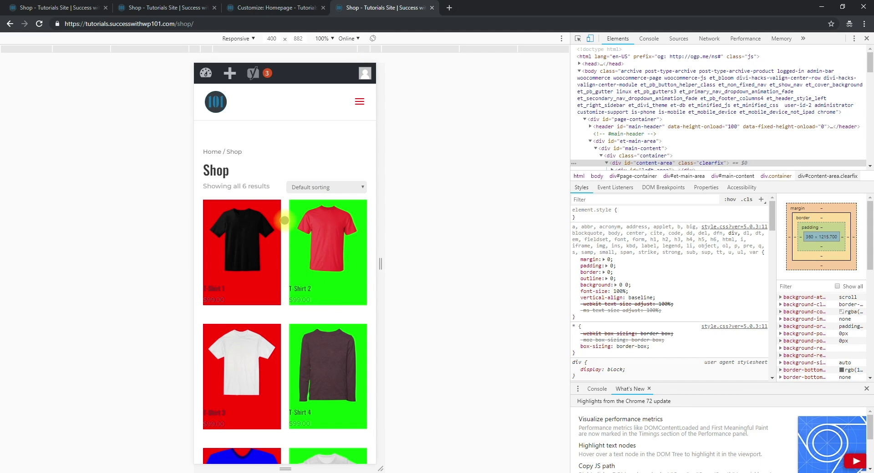
# - Set the nth-child(n) rule's right margin to 0% and width to 50%, publish, and reload the mobile Shop page
pyautogui.click(276, 6)
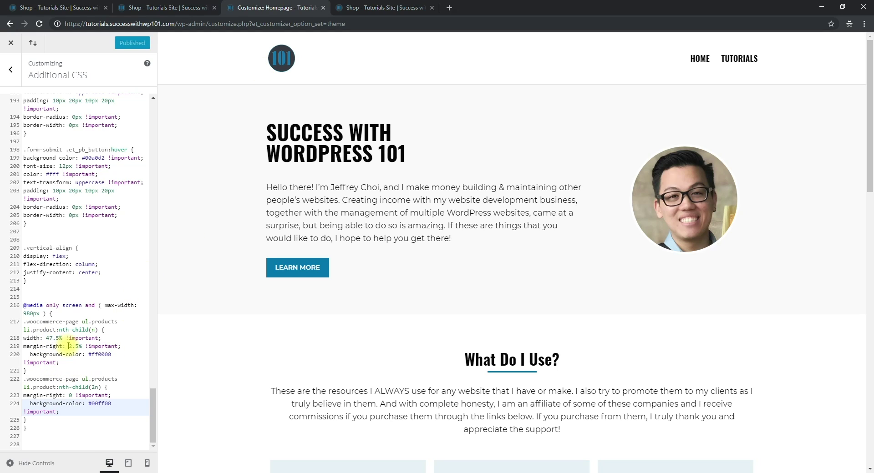
pyautogui.click(83, 346)
pyautogui.moveTo(79, 344); pyautogui.dragTo(71, 346)
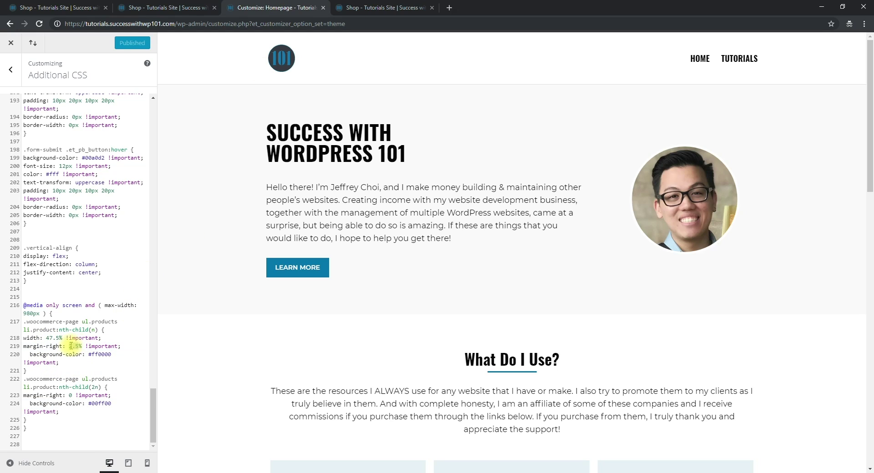
pyautogui.write('0')
pyautogui.click(50, 338)
pyautogui.moveTo(50, 338); pyautogui.dragTo(58, 340)
pyautogui.write('50')
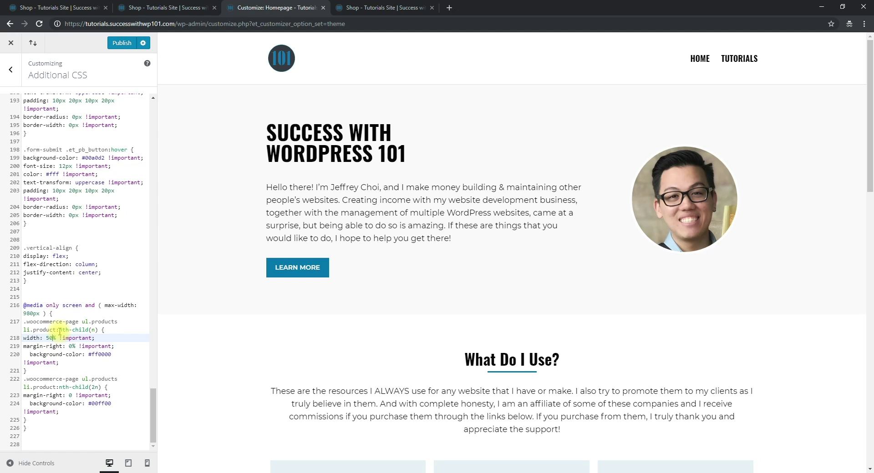
pyautogui.click(121, 45)
pyautogui.click(414, 6)
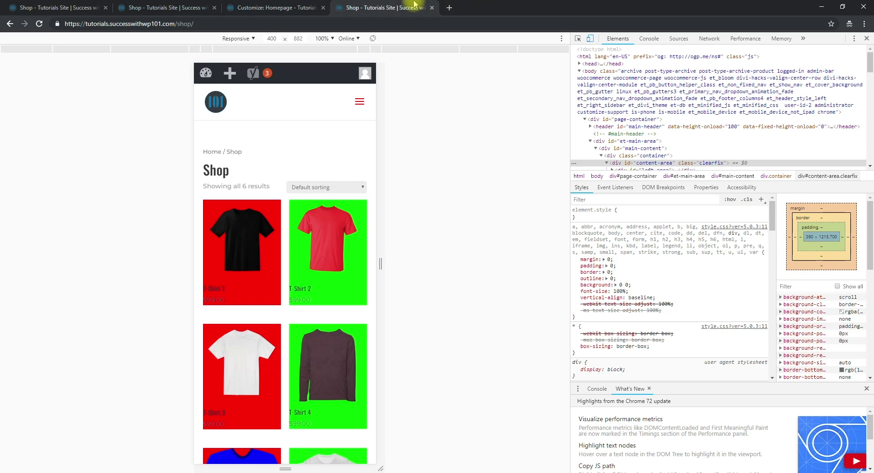
pyautogui.press('F5')
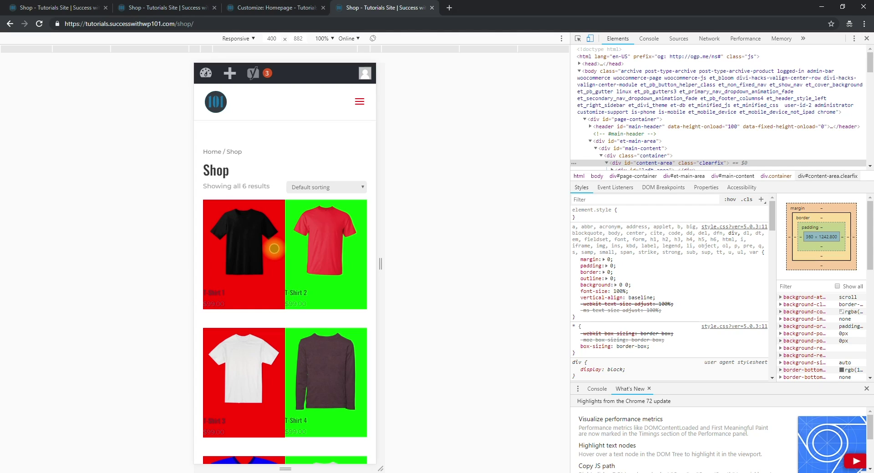
# - Set the nth-child(n) rule's width back to 47.5% and its right margin to 2.5%, and publish the changes
pyautogui.click(255, 10)
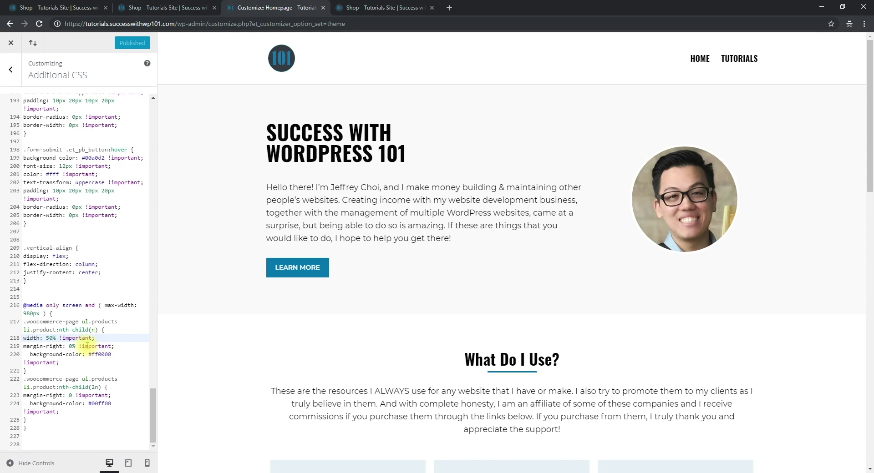
pyautogui.doubleClick(48, 337)
pyautogui.write('47.5')
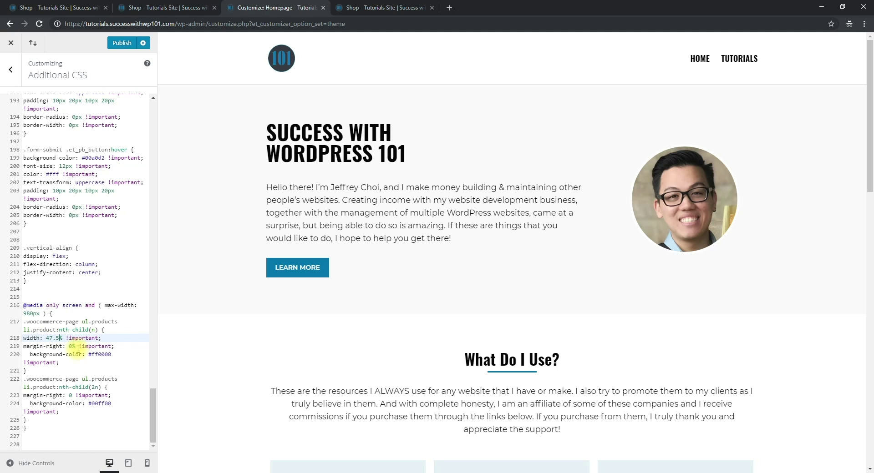
pyautogui.doubleClick(70, 347)
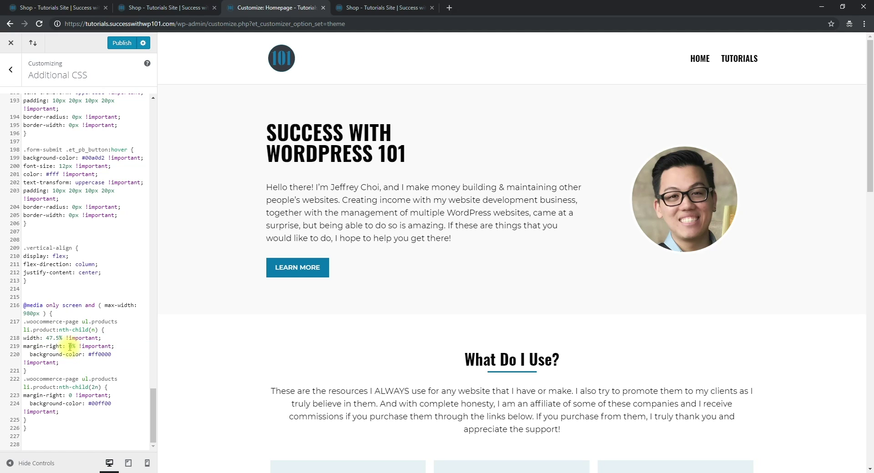
pyautogui.write('2.5')
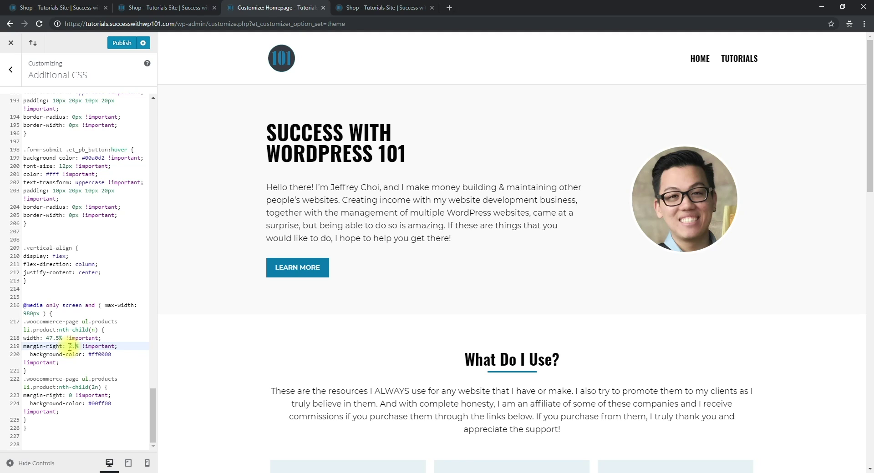
pyautogui.click(121, 42)
# - Check the product spacing on the mobile Shop page and examine the right margins of both nth-child rules in the Customizer
pyautogui.click(384, 8)
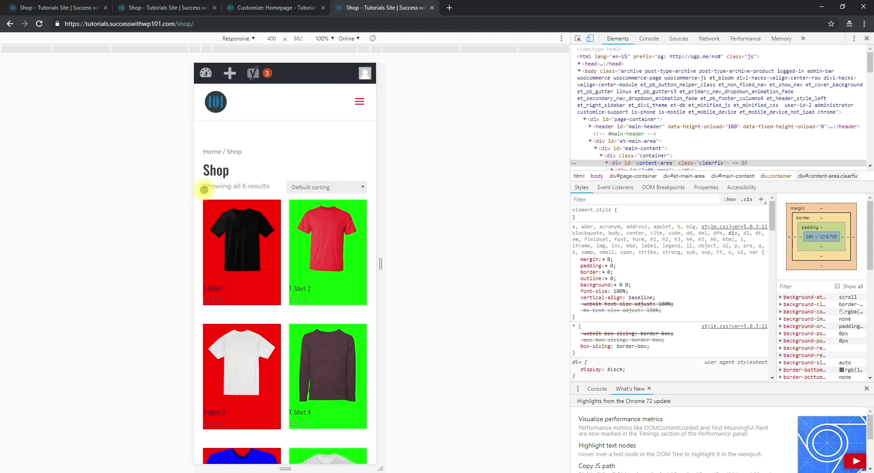
pyautogui.click(214, 248)
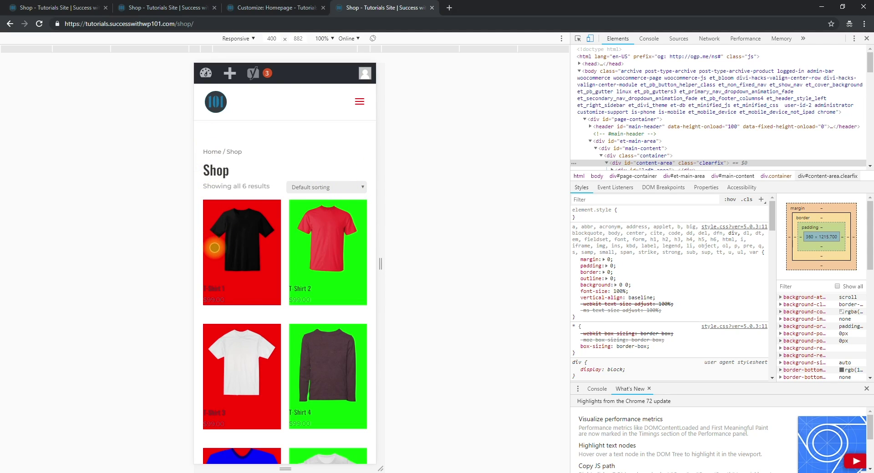
pyautogui.click(202, 4)
pyautogui.click(284, 6)
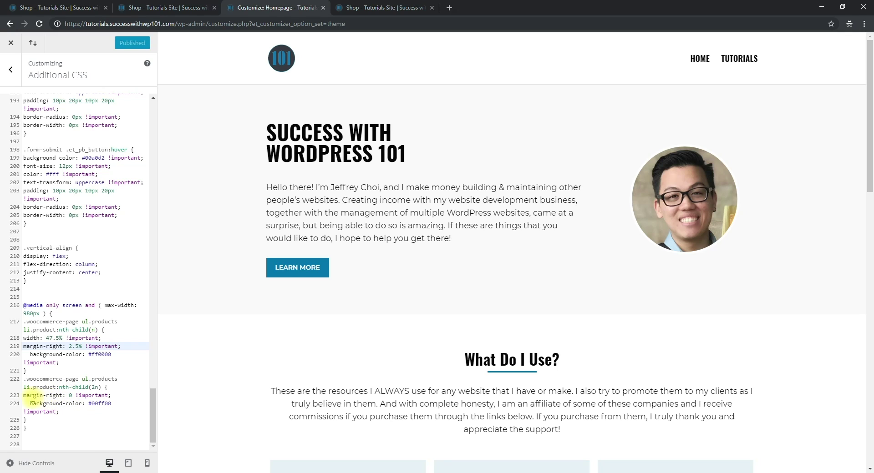
pyautogui.moveTo(24, 396); pyautogui.dragTo(59, 399)
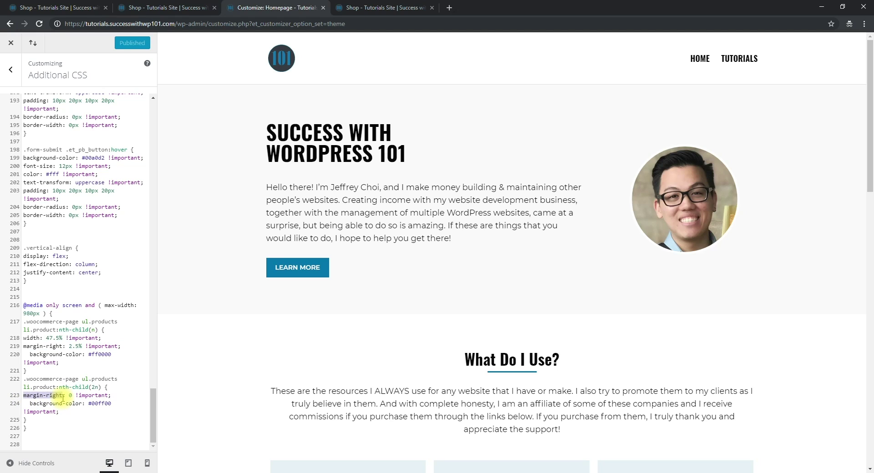
pyautogui.click(73, 396)
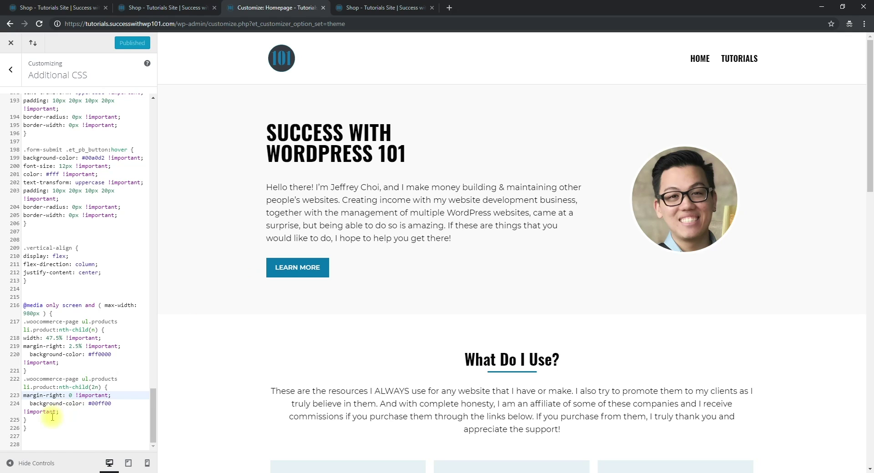
pyautogui.click(71, 347)
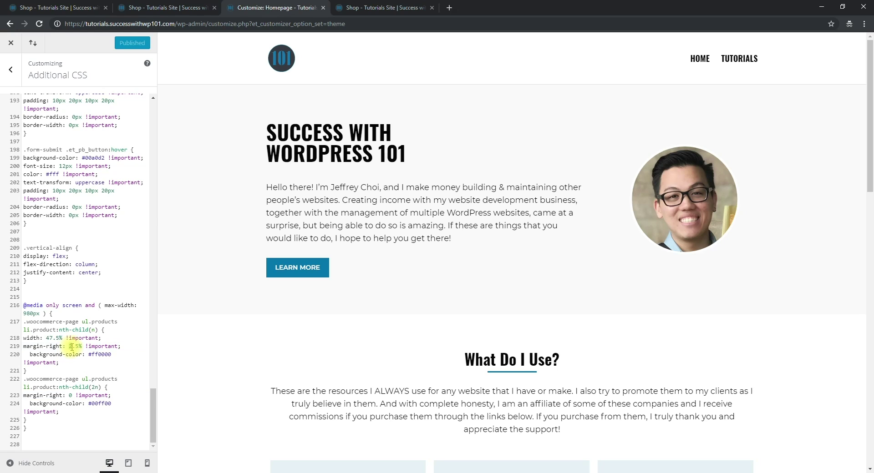
# - Set the nth-child(n) rule's width to 50% and its right margin to 5%, and publish the changes
pyautogui.click(51, 337)
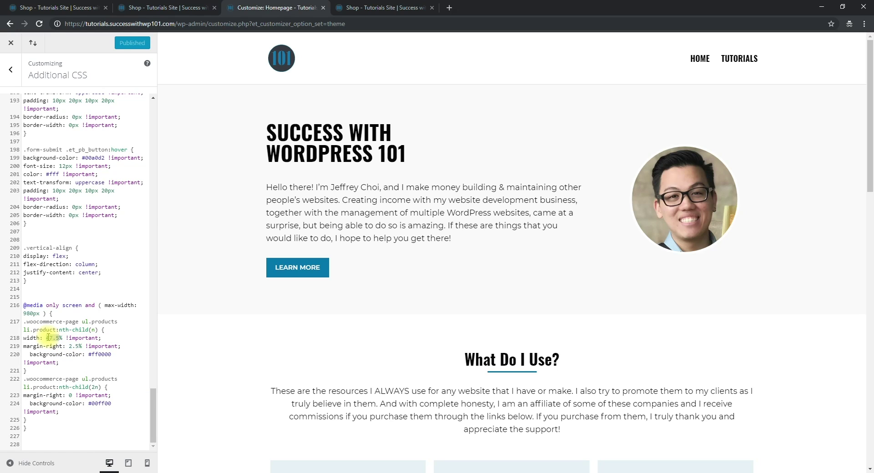
pyautogui.write('50')
pyautogui.doubleClick(74, 347)
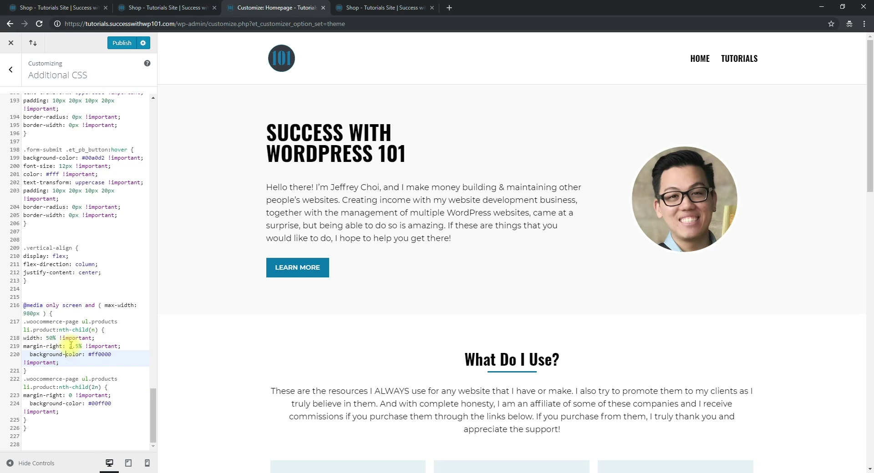
pyautogui.write('5')
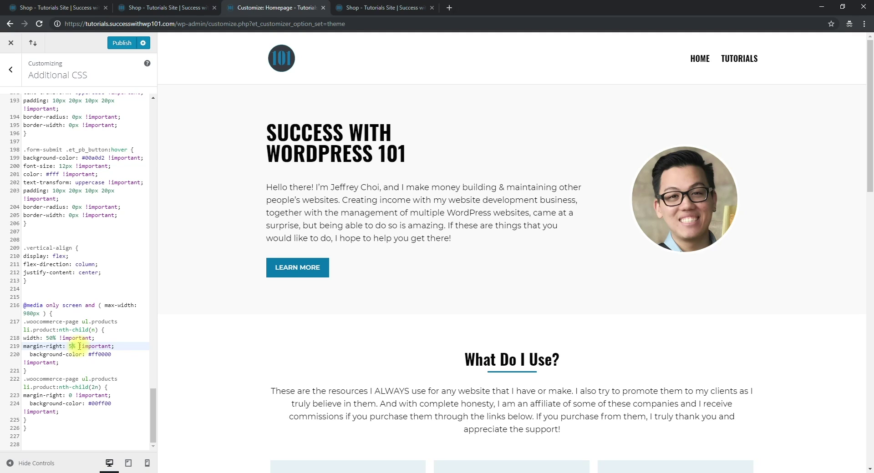
pyautogui.click(121, 43)
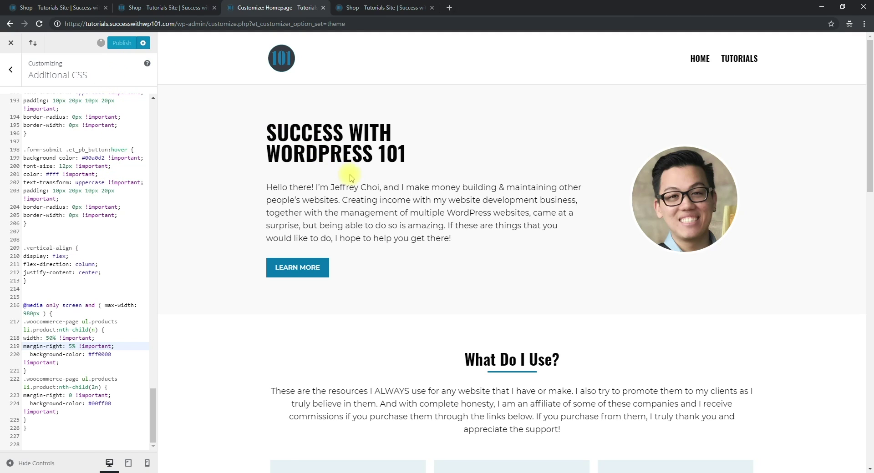
# - Reload the mobile Shop page and examine how the products are arranged down the whole list
pyautogui.click(368, 6)
pyautogui.press('F5')
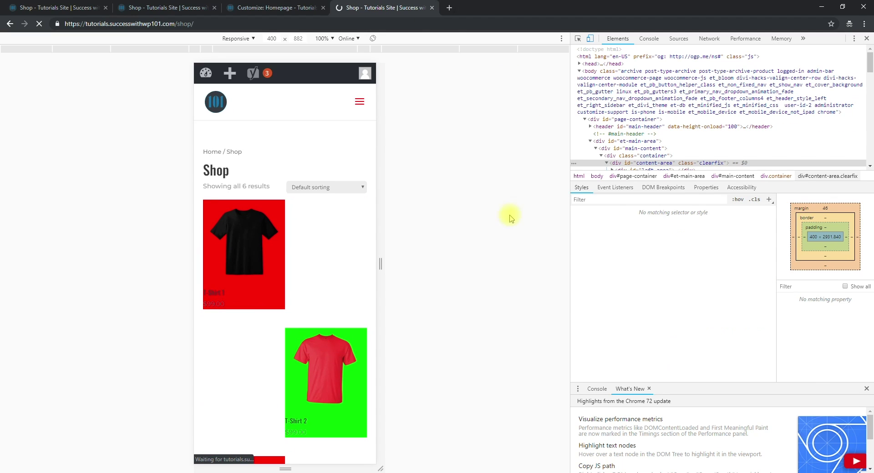
pyautogui.scroll(-4, 347, 258)
pyautogui.scroll(-2, 348, 258)
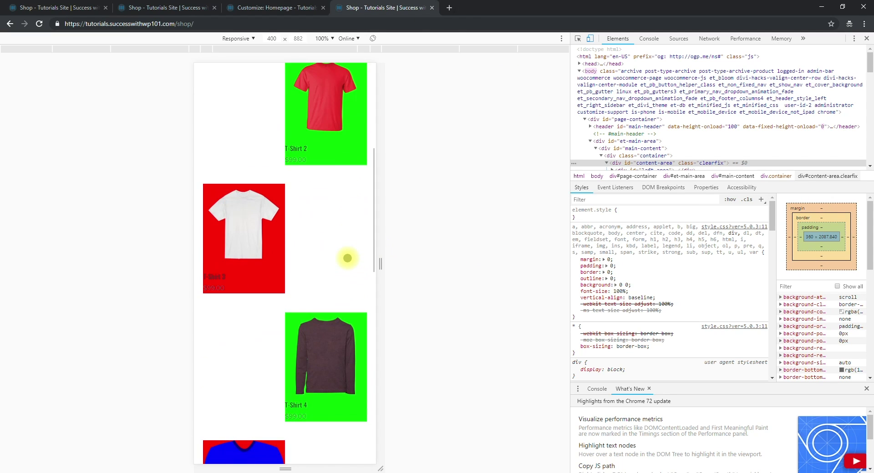
pyautogui.scroll(3, 345, 255)
pyautogui.scroll(-4, 344, 256)
pyautogui.scroll(-12, 341, 256)
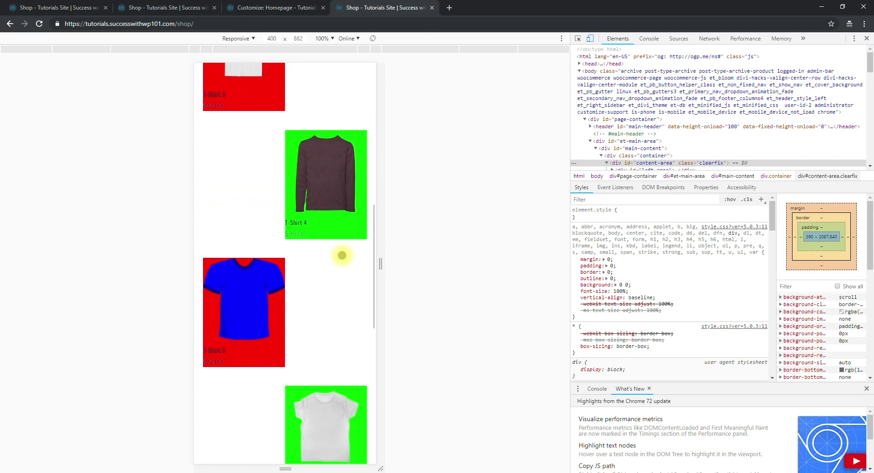
pyautogui.scroll(12, 342, 255)
pyautogui.scroll(5, 342, 255)
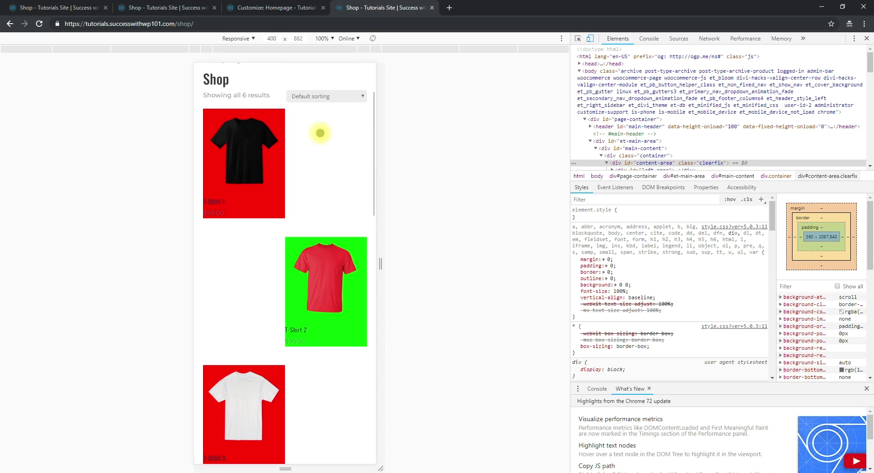
# - In the Customizer's Additional CSS, set the nth-child(n) rule's width to 47.5% and its right margin to 2.5%
pyautogui.click(276, 6)
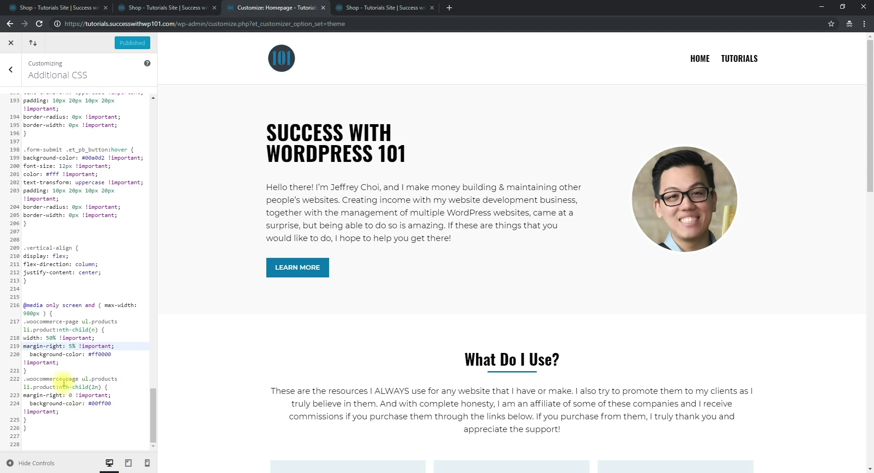
pyautogui.click(50, 337)
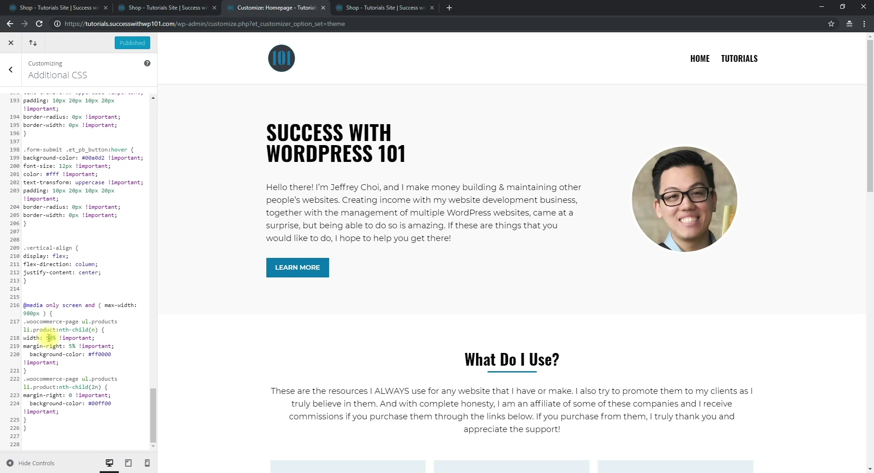
pyautogui.write('47.5%')
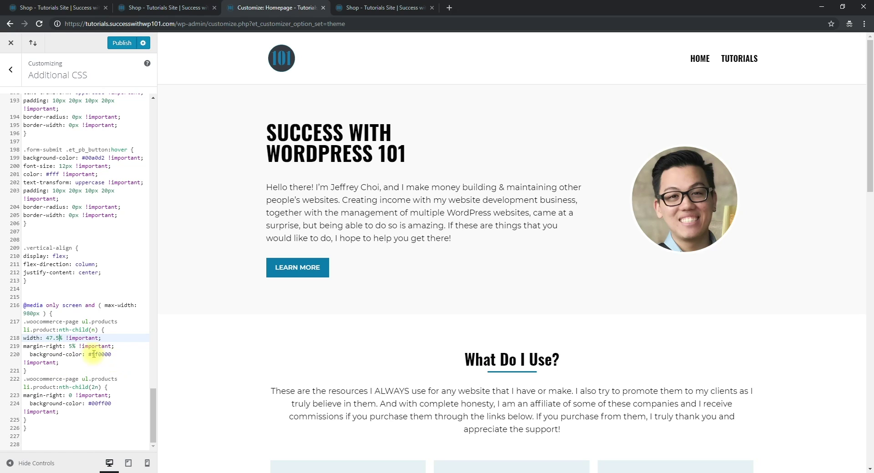
pyautogui.doubleClick(72, 346)
pyautogui.write('2.5')
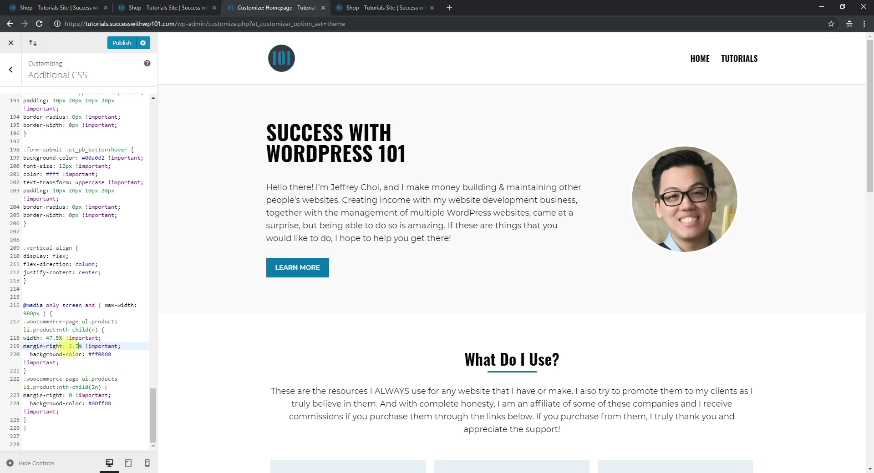
# - Delete the background-color declarations from the nth-child(n) and nth-child(2n) rules and publish the changes
pyautogui.click(130, 345)
pyautogui.press('Down')
pyautogui.hotkey('shift', 'Up')
pyautogui.click(130, 350)
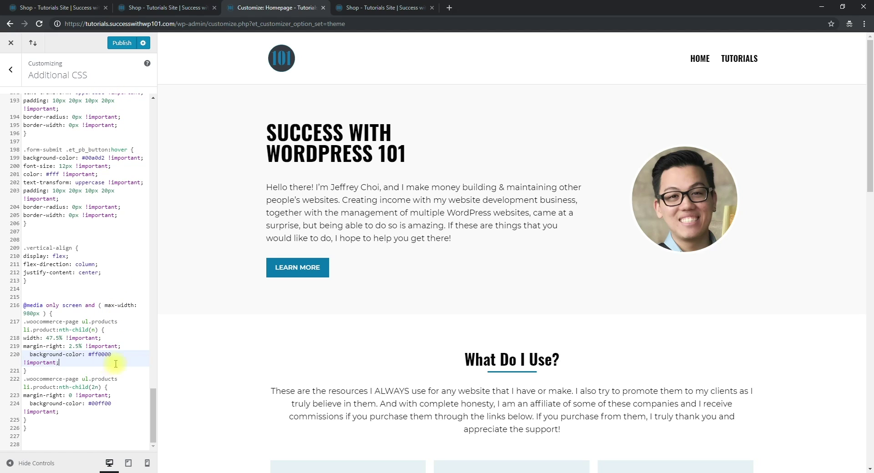
pyautogui.hotkey('shift', 'End')
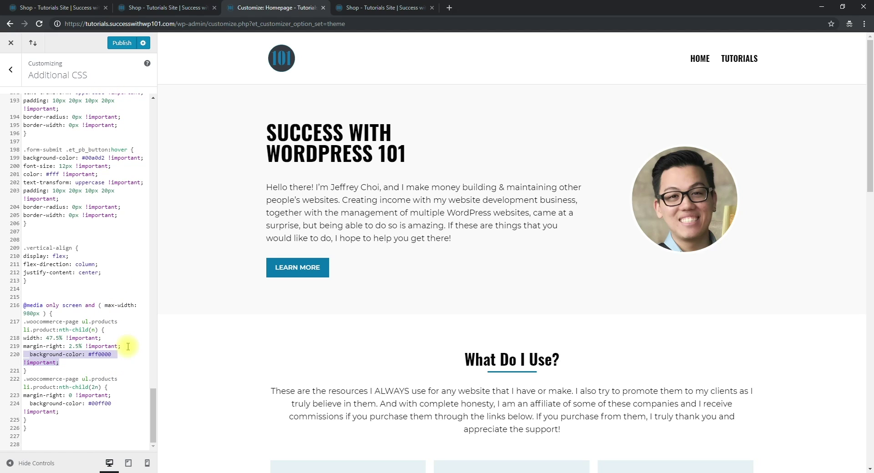
pyautogui.press('BackSpace')
pyautogui.click(123, 399)
pyautogui.hotkey('shift', 'Up')
pyautogui.press('BackSpace')
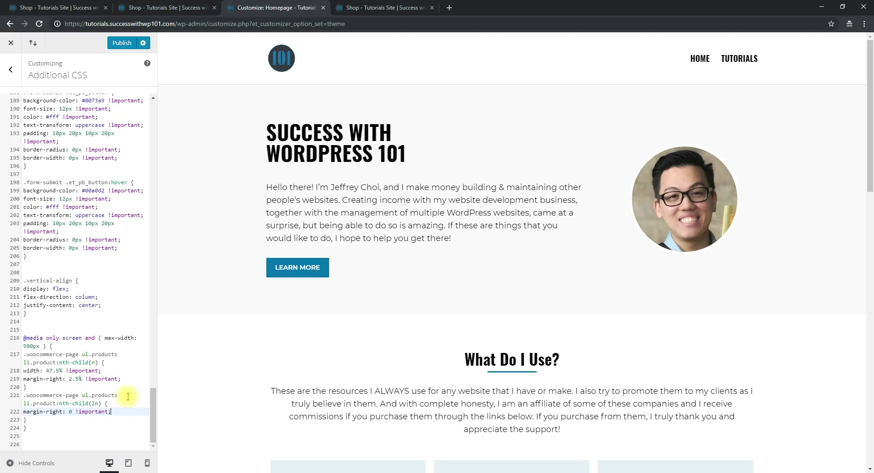
pyautogui.click(121, 43)
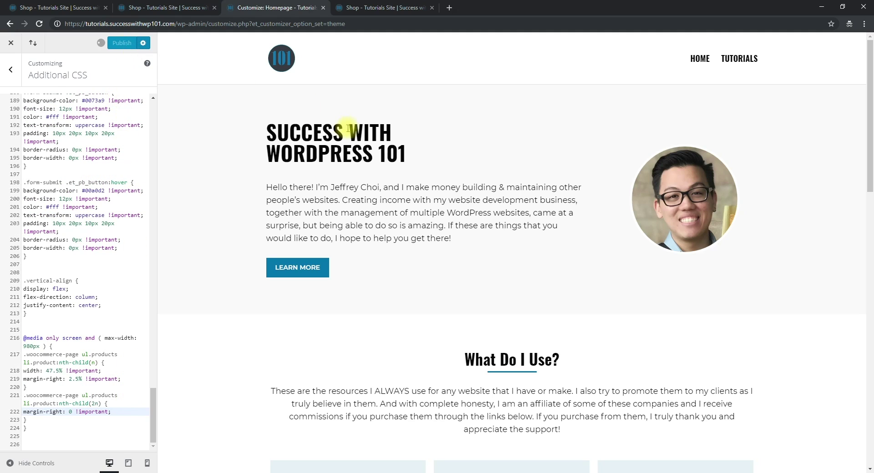
# - Reload the mobile Shop page to check the product layout without the background colors
pyautogui.click(391, 7)
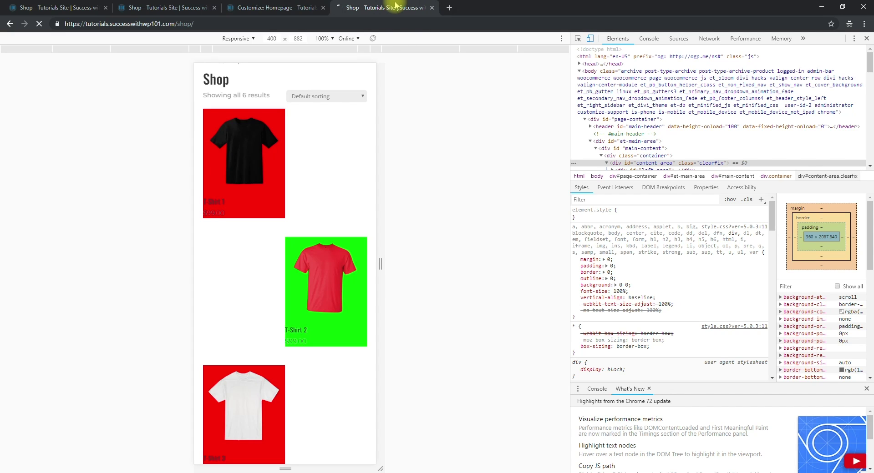